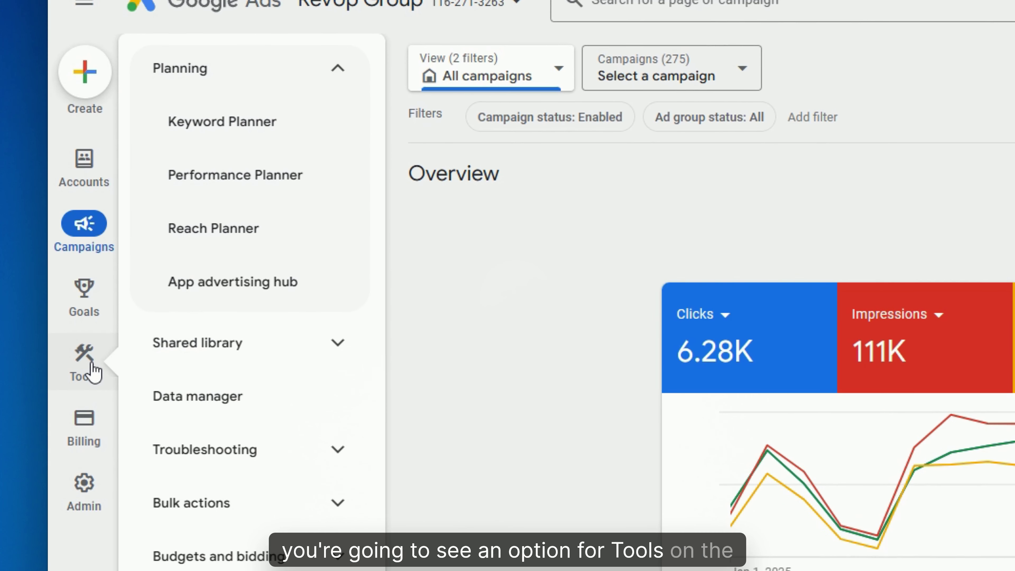
Open Keyword Planner and start discovering new keywords with a website as the source.
{"action": "left_click", "coordinate": [264, 128]}
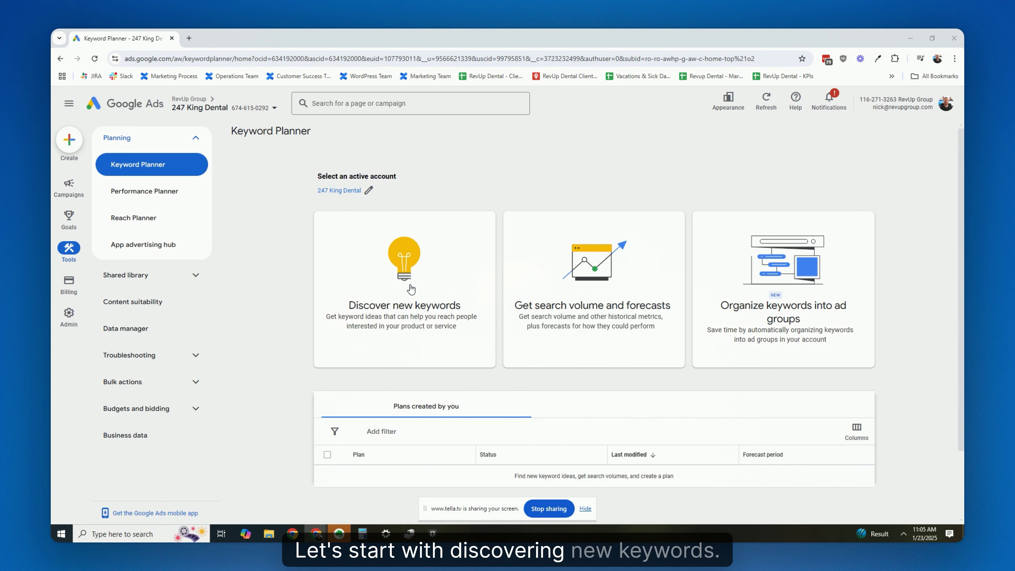
{"action": "left_click", "coordinate": [414, 281]}
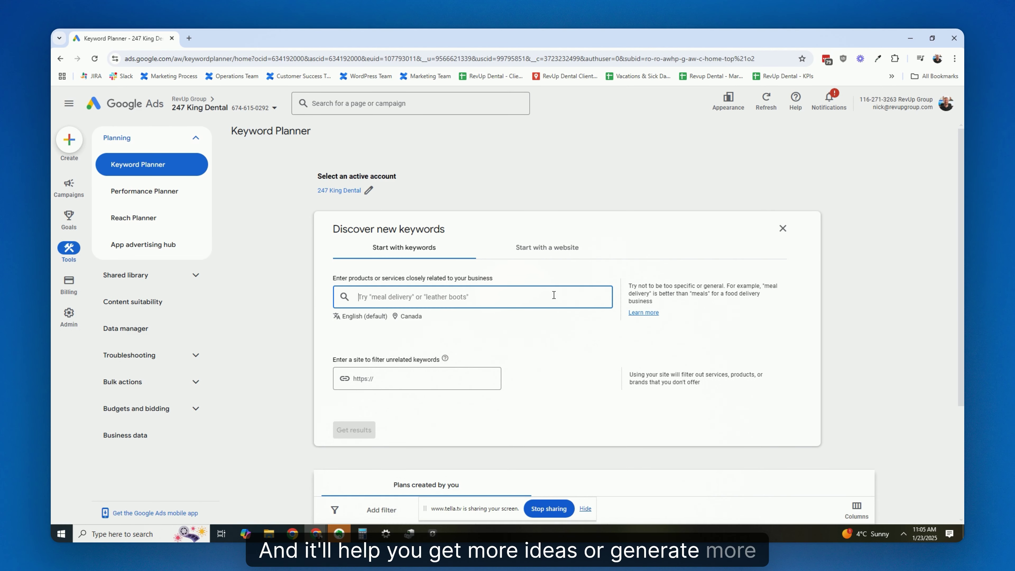
{"action": "left_click", "coordinate": [550, 251]}
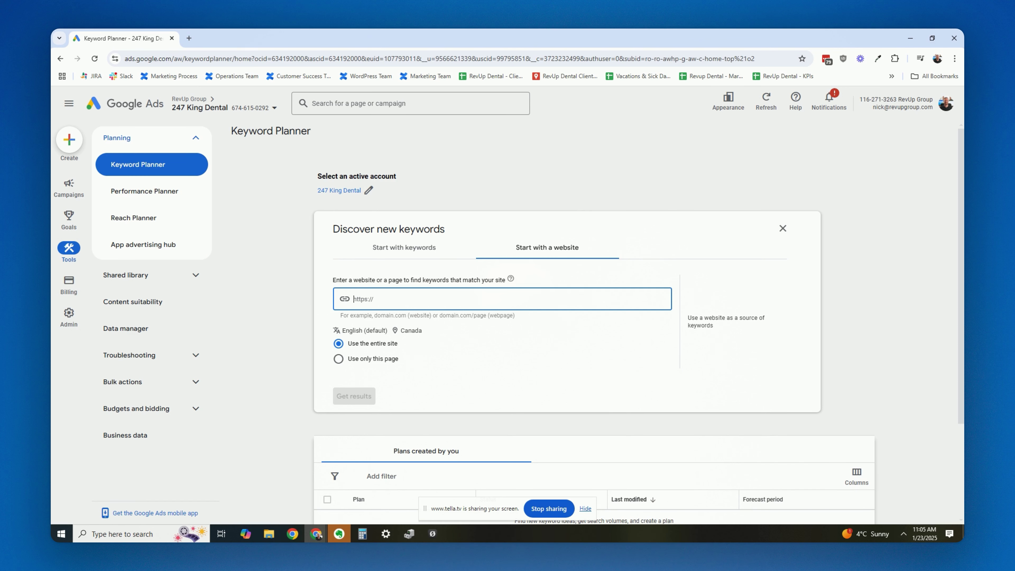
{"action": "left_click", "coordinate": [420, 297]}
{"action": "type", "text": "https://247kingdental.com/"}
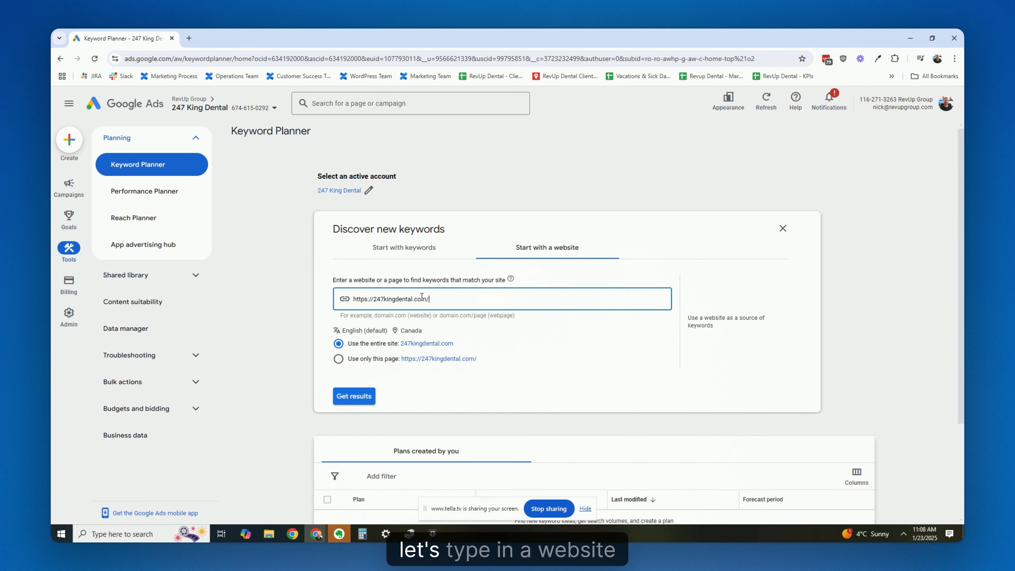
{"action": "left_click", "coordinate": [352, 400]}
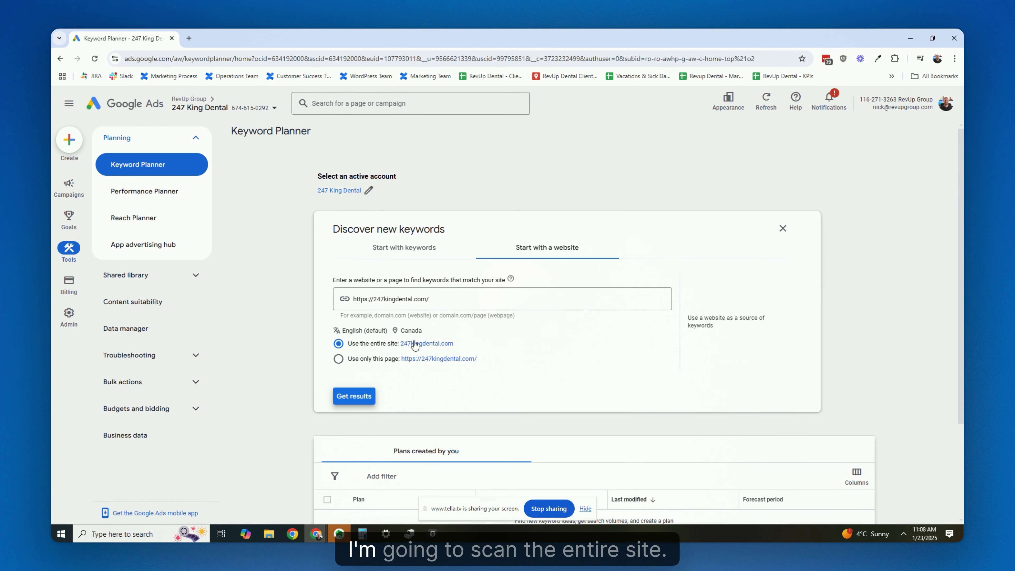
{"action": "left_click", "coordinate": [350, 397]}
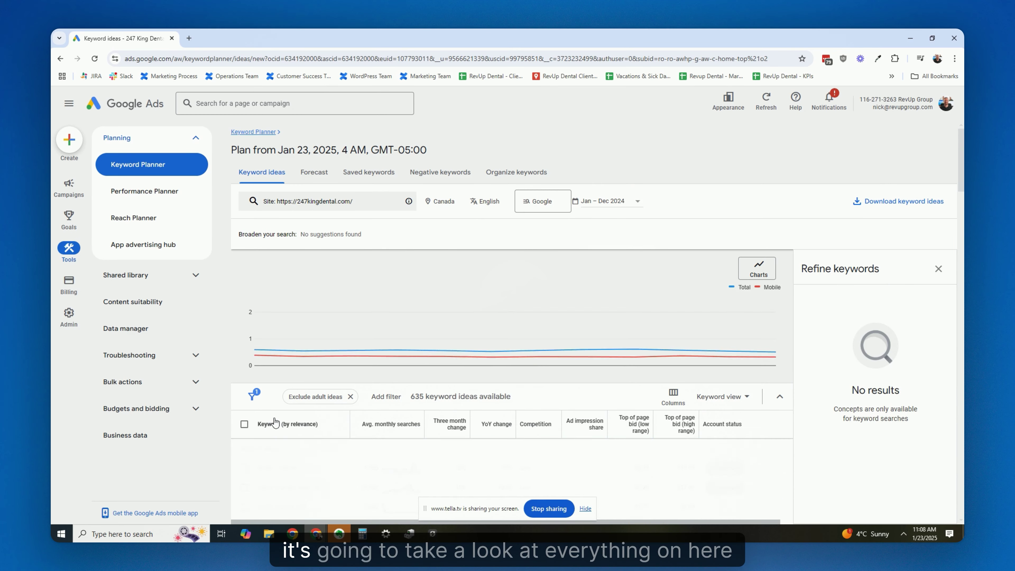
Look through the keyword ideas generated from the dental website and their average monthly searches.
{"action": "scroll", "coordinate": [481, 400], "scroll_direction": "down", "scroll_amount": 1}
{"action": "scroll", "coordinate": [482, 401], "scroll_direction": "down", "scroll_amount": 3}
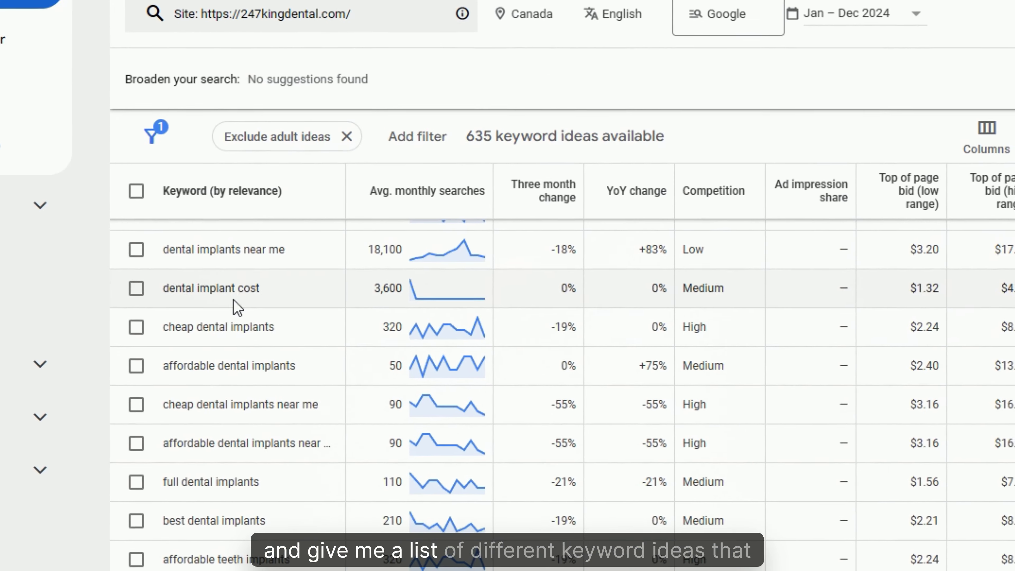
{"action": "scroll", "coordinate": [233, 301], "scroll_direction": "down", "scroll_amount": 12}
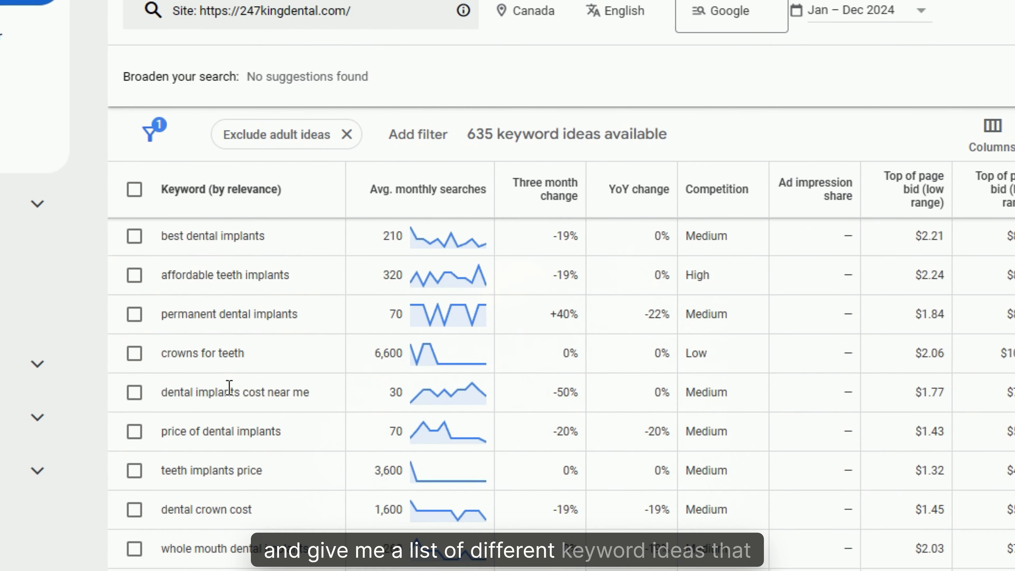
{"action": "scroll", "coordinate": [236, 396], "scroll_direction": "down", "scroll_amount": 17}
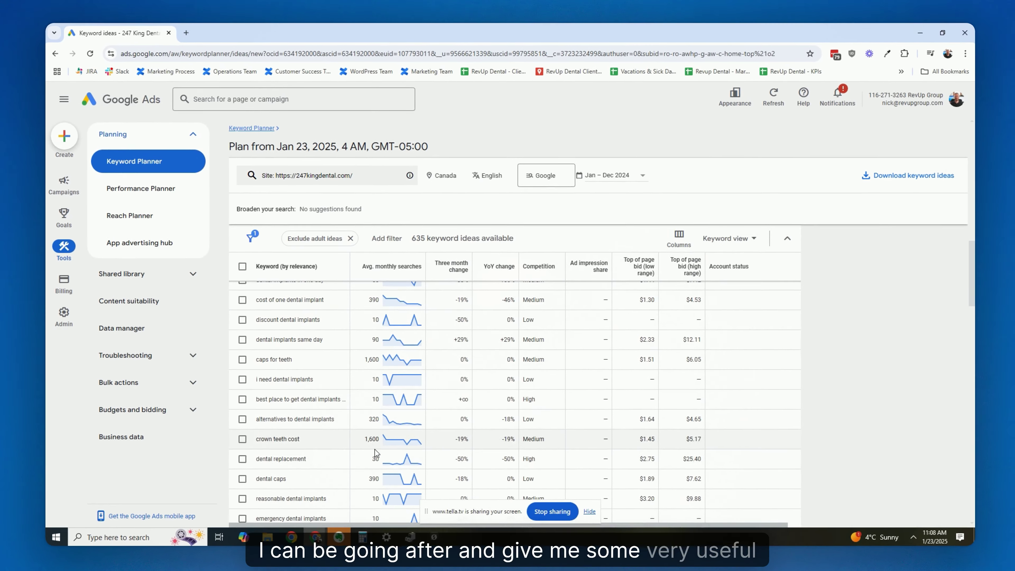
{"action": "mouse_move", "coordinate": [384, 291]}
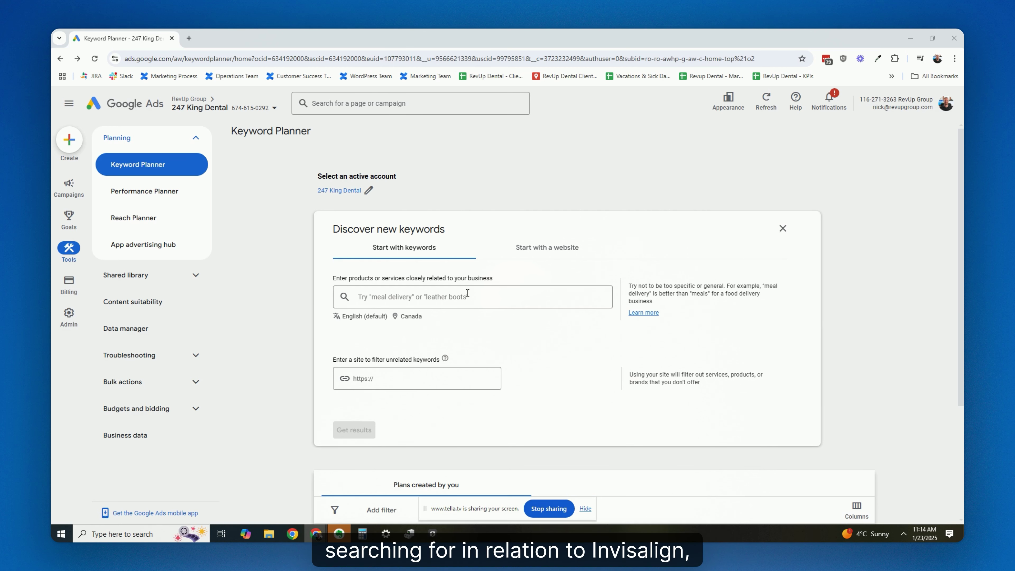
Get keyword ideas for "invisalign", targeting Toronto, Ontario, Canada instead of the whole country.
{"action": "left_click", "coordinate": [467, 293]}
{"action": "type", "text": "invisalign"}
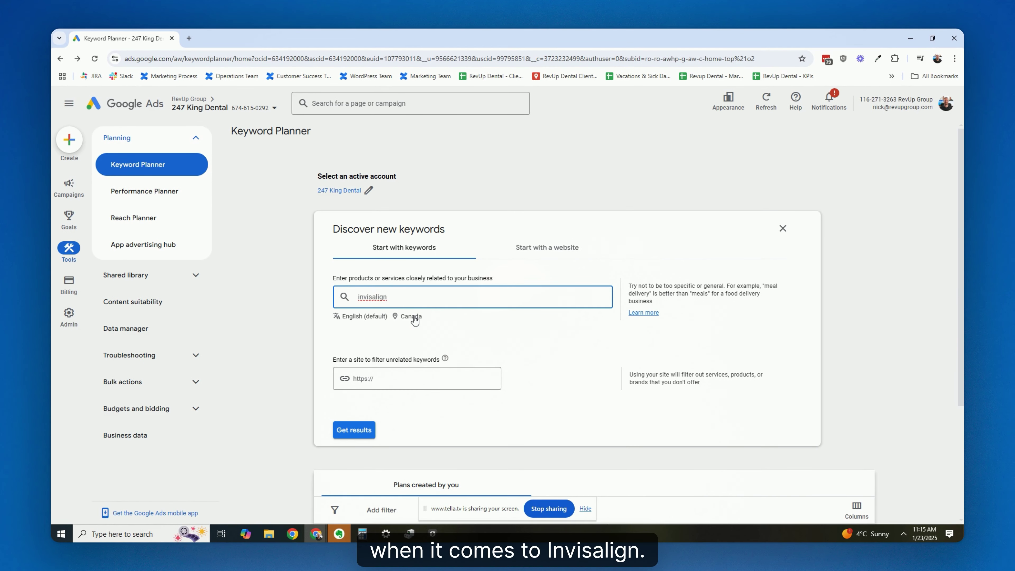
{"action": "left_click", "coordinate": [415, 320]}
{"action": "left_click", "coordinate": [318, 220]}
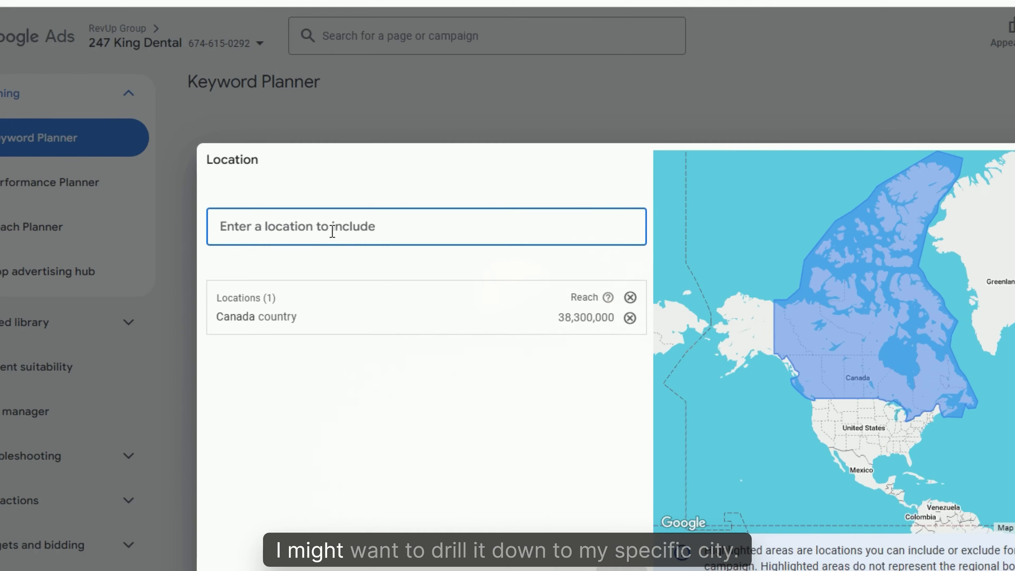
{"action": "type", "text": "toronto"}
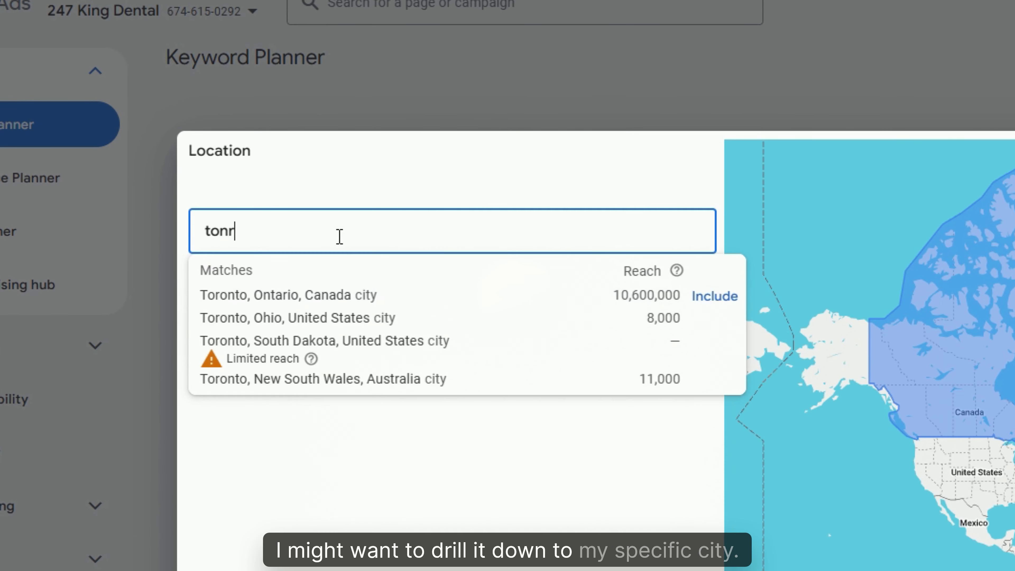
{"action": "left_click", "coordinate": [727, 295]}
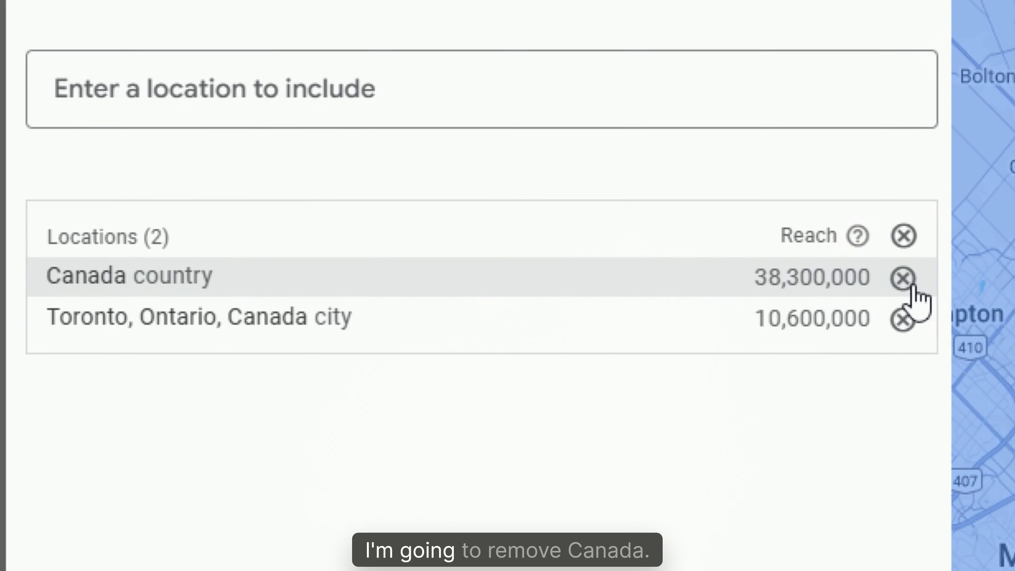
{"action": "left_click", "coordinate": [912, 277]}
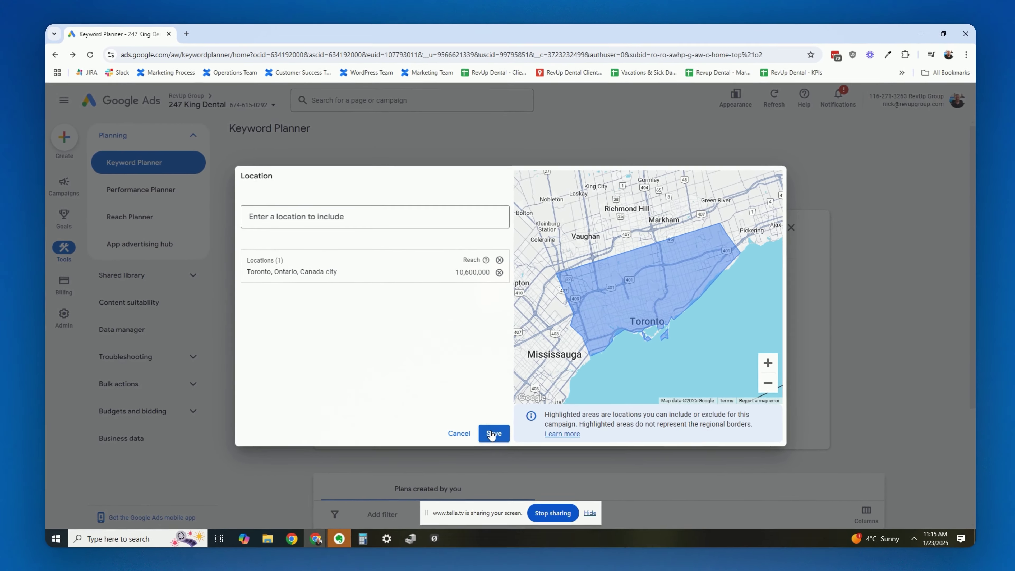
{"action": "left_click", "coordinate": [493, 434]}
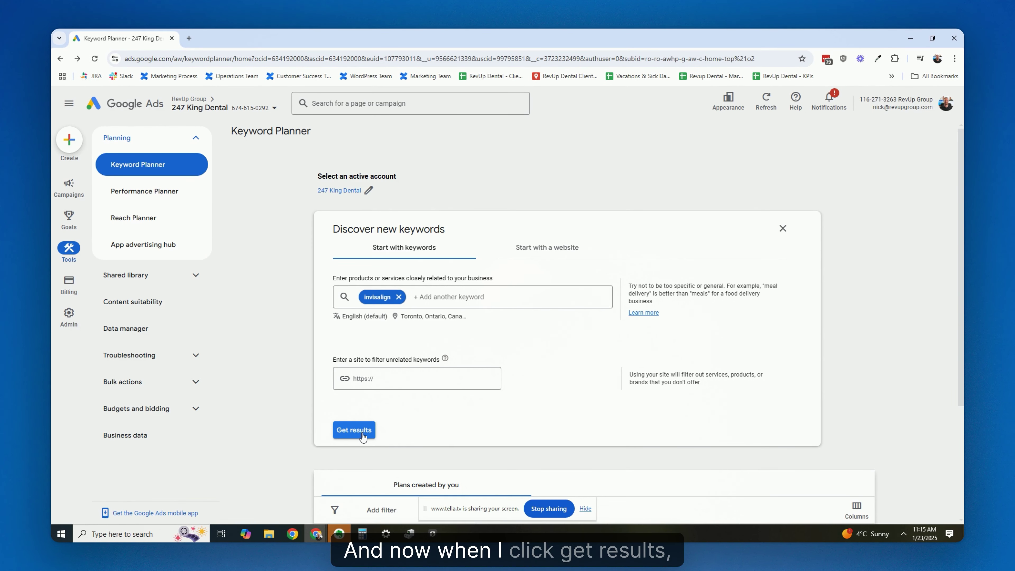
{"action": "left_click", "coordinate": [362, 435]}
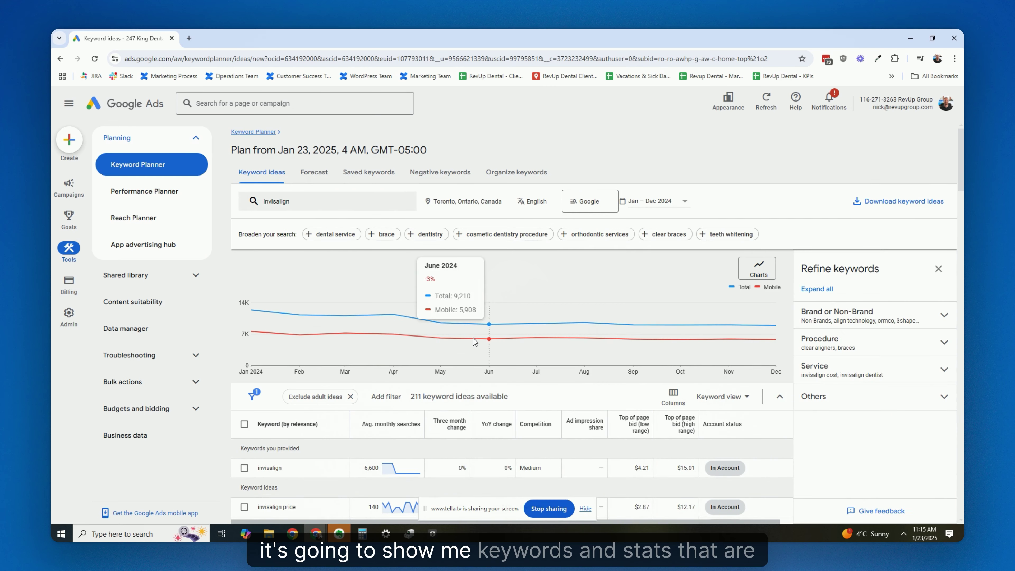
Examine the monthly searches, competition and low and high top-of-page bids of the Invisalign keyword ideas.
{"action": "scroll", "coordinate": [475, 341], "scroll_direction": "down", "scroll_amount": 2}
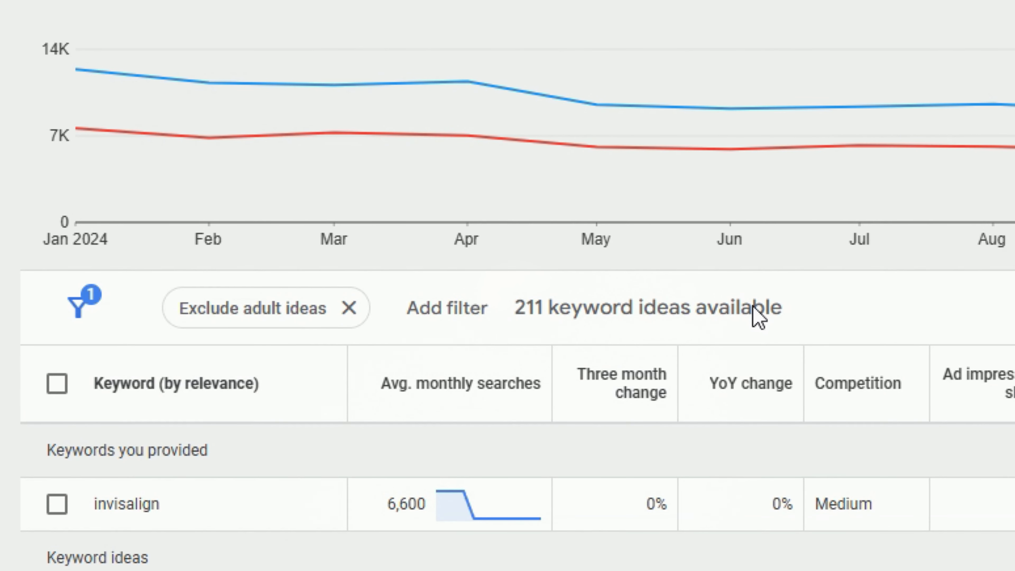
{"action": "scroll", "coordinate": [320, 376], "scroll_direction": "down", "scroll_amount": 5}
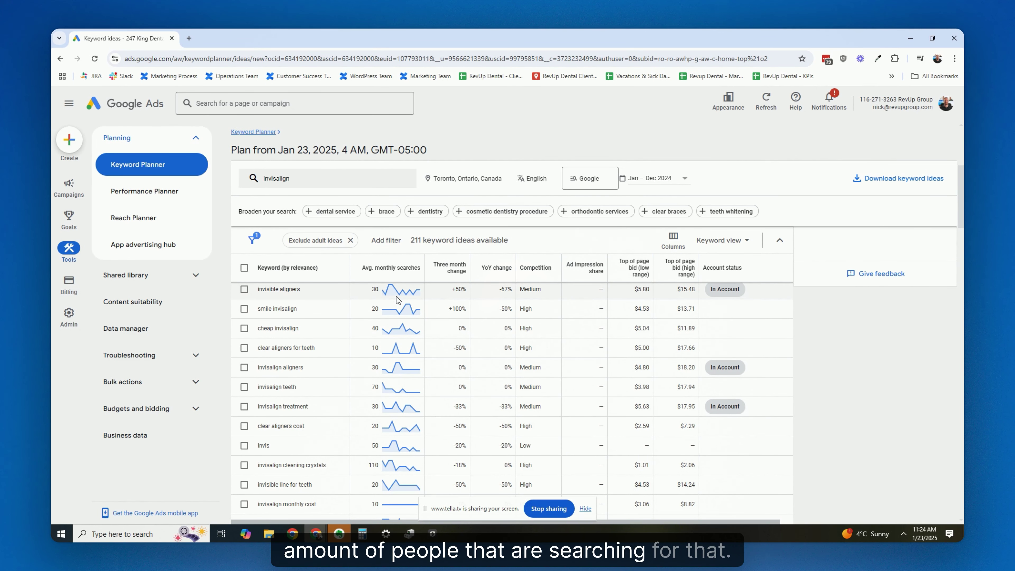
{"action": "scroll", "coordinate": [567, 369], "scroll_direction": "up", "scroll_amount": 3}
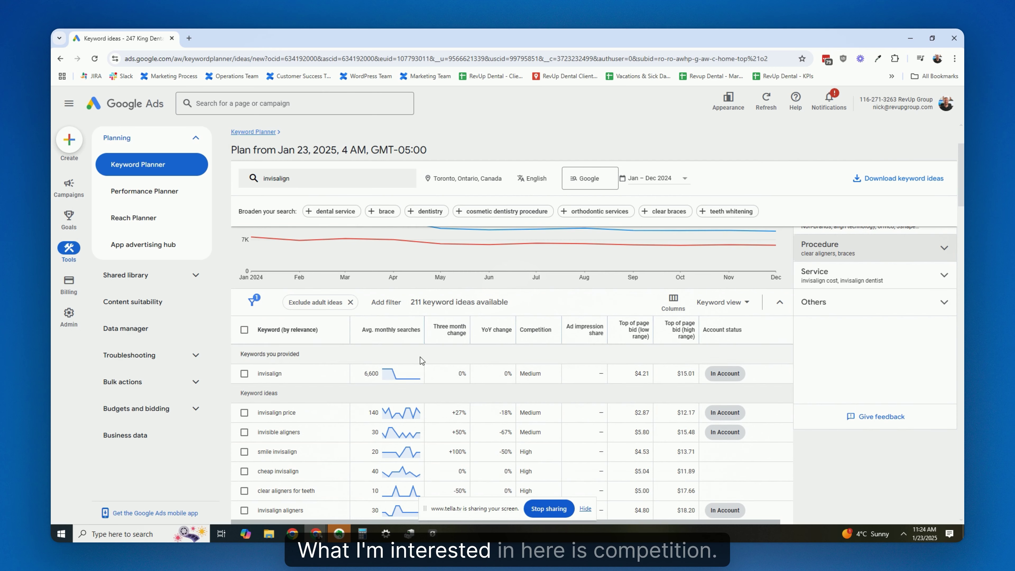
{"action": "mouse_move", "coordinate": [524, 332]}
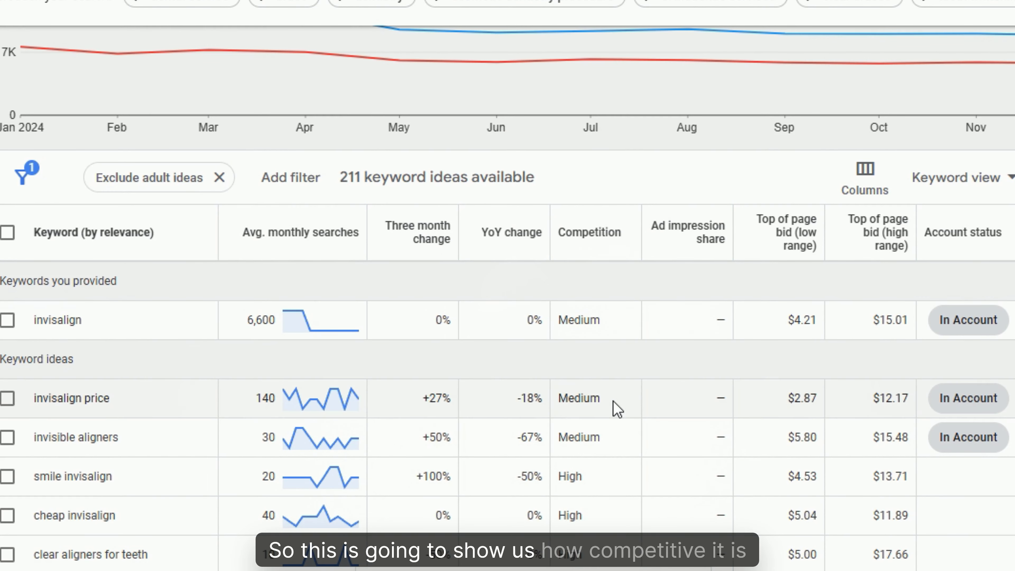
{"action": "scroll", "coordinate": [621, 397], "scroll_direction": "down", "scroll_amount": 3}
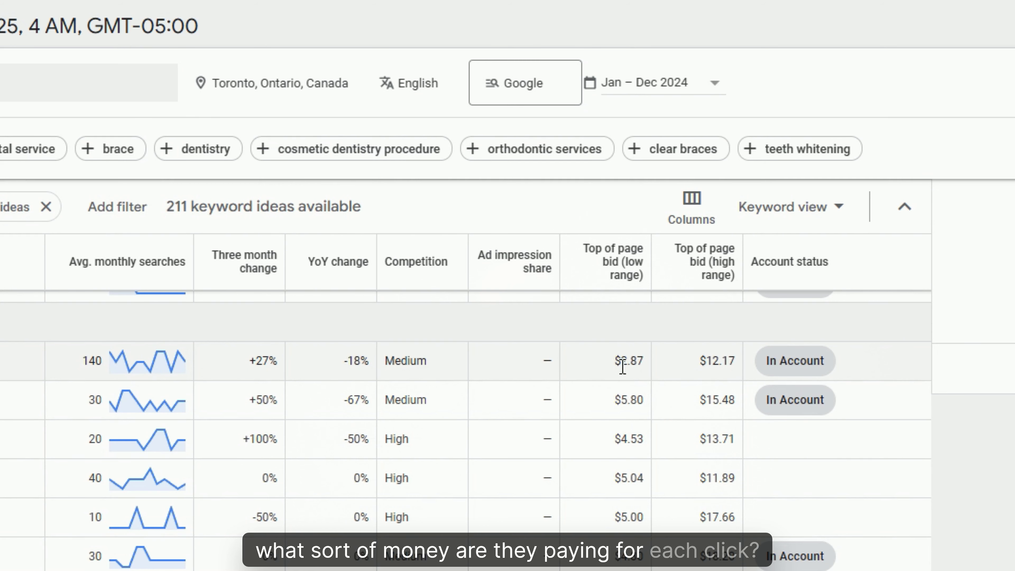
{"action": "mouse_move", "coordinate": [610, 260]}
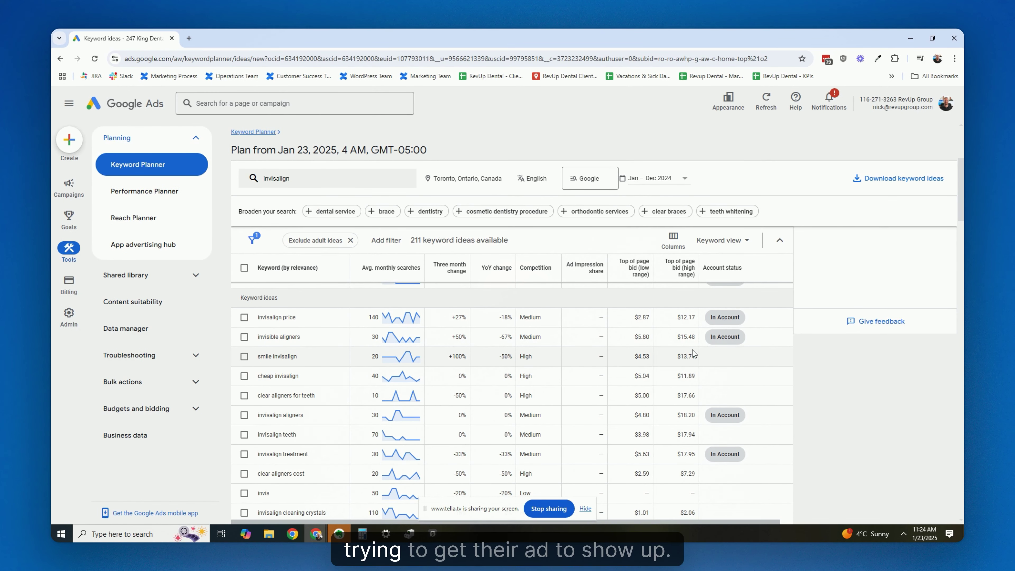
{"action": "scroll", "coordinate": [672, 356], "scroll_direction": "down", "scroll_amount": 3}
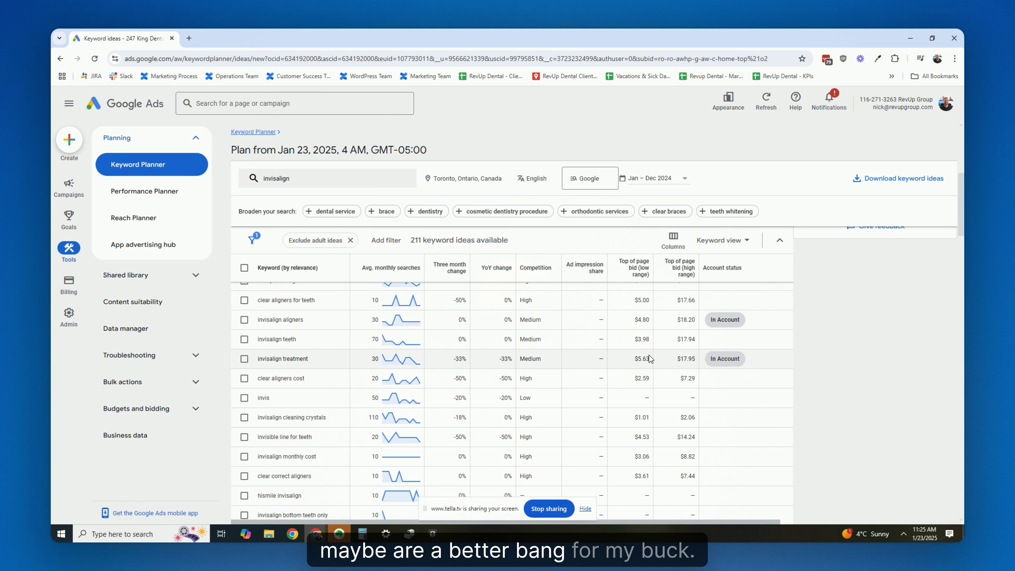
Examine the Invisalign keyword ideas for recurring search themes, highlighting cost and price wording in the keywords.
{"action": "scroll", "coordinate": [379, 396], "scroll_direction": "down", "scroll_amount": 5}
{"action": "scroll", "coordinate": [379, 397], "scroll_direction": "down", "scroll_amount": 6}
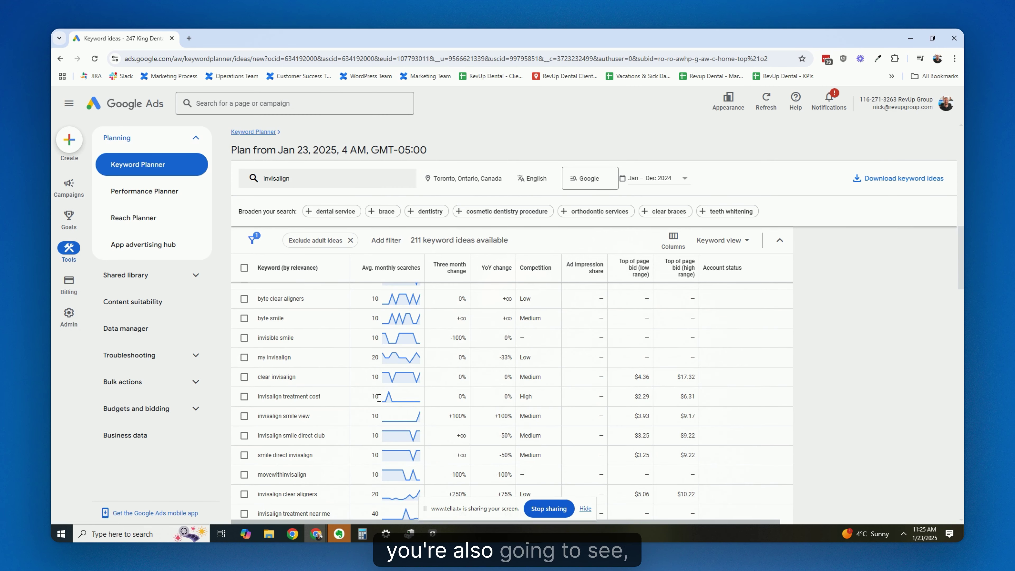
{"action": "scroll", "coordinate": [392, 408], "scroll_direction": "up", "scroll_amount": 2}
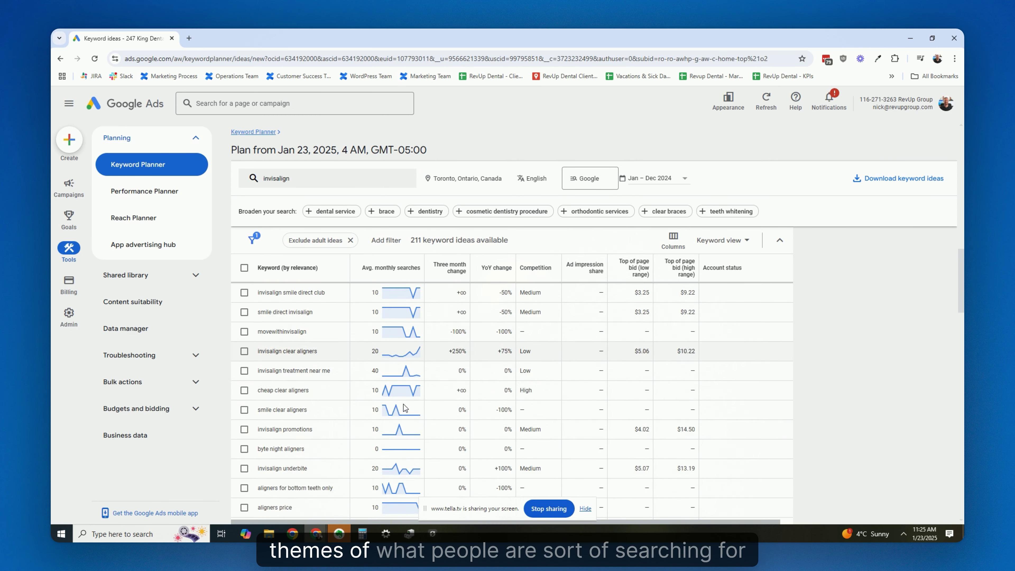
{"action": "mouse_move", "coordinate": [401, 412]}
{"action": "scroll", "coordinate": [401, 412], "scroll_direction": "up", "scroll_amount": 5}
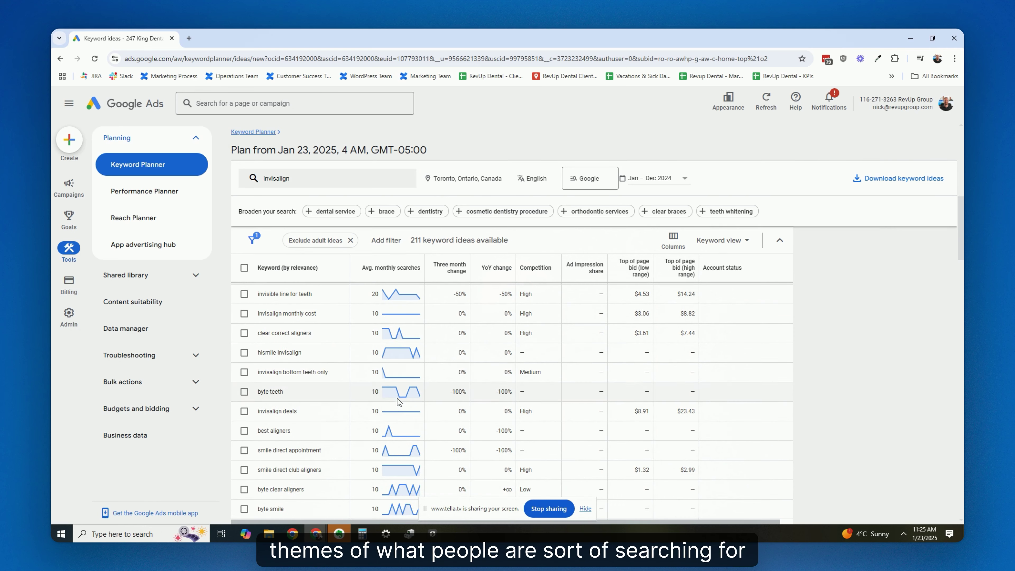
{"action": "double_click", "coordinate": [311, 313]}
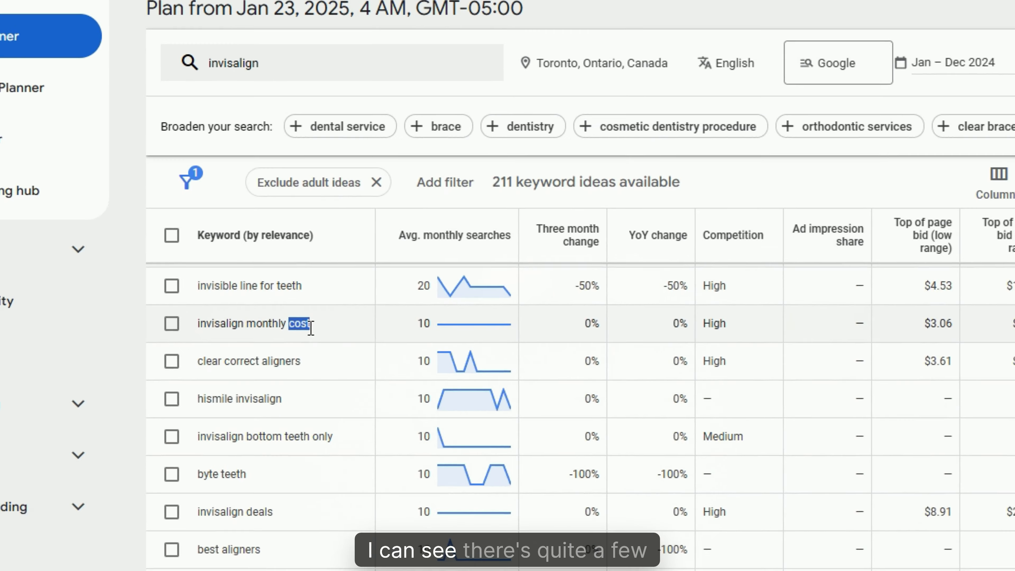
{"action": "scroll", "coordinate": [342, 351], "scroll_direction": "up", "scroll_amount": 4}
{"action": "scroll", "coordinate": [371, 410], "scroll_direction": "up", "scroll_amount": 3}
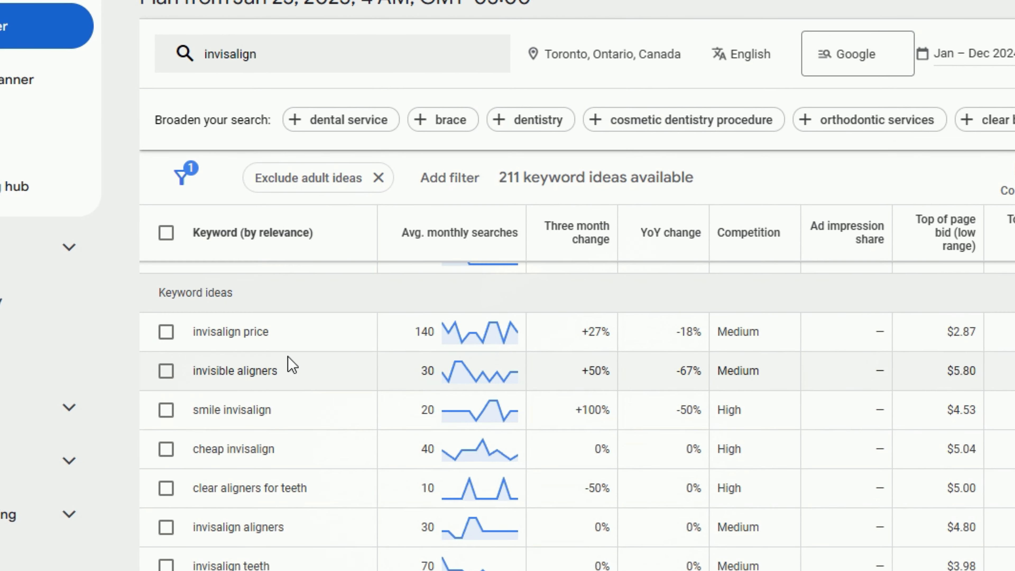
{"action": "left_click_drag", "start_coordinate": [255, 333], "coordinate": [269, 332]}
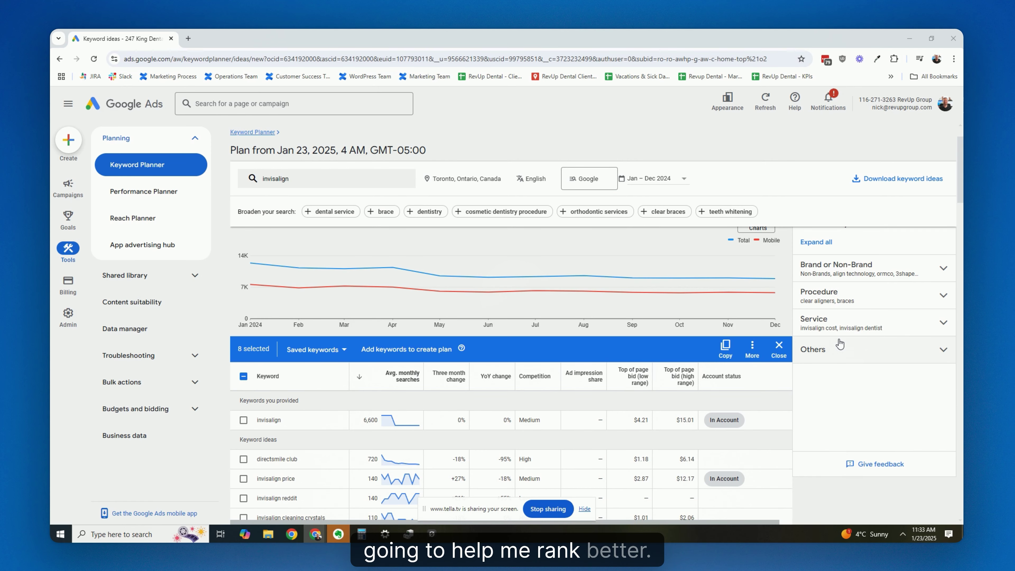
Review the checked Invisalign keywords throughout the list as possible landing page topics.
{"action": "scroll", "coordinate": [725, 347], "scroll_direction": "down", "scroll_amount": 15}
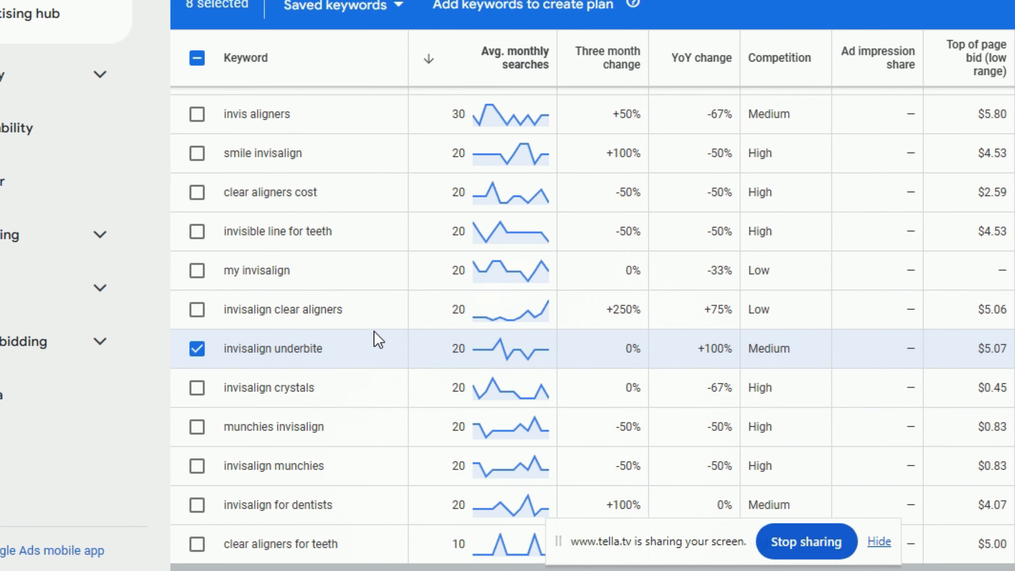
{"action": "scroll", "coordinate": [352, 352], "scroll_direction": "down", "scroll_amount": 5}
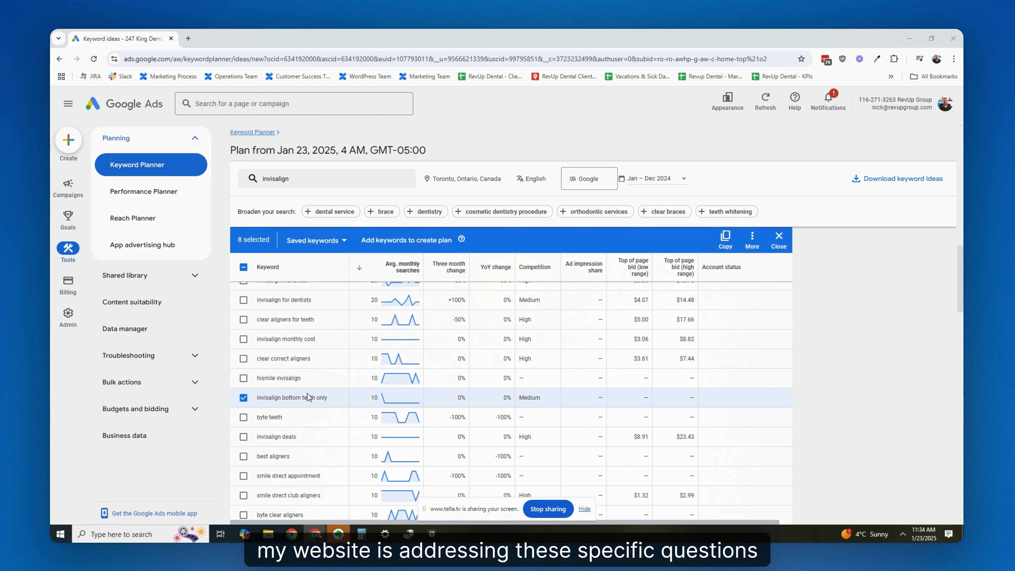
{"action": "scroll", "coordinate": [357, 402], "scroll_direction": "down", "scroll_amount": 10}
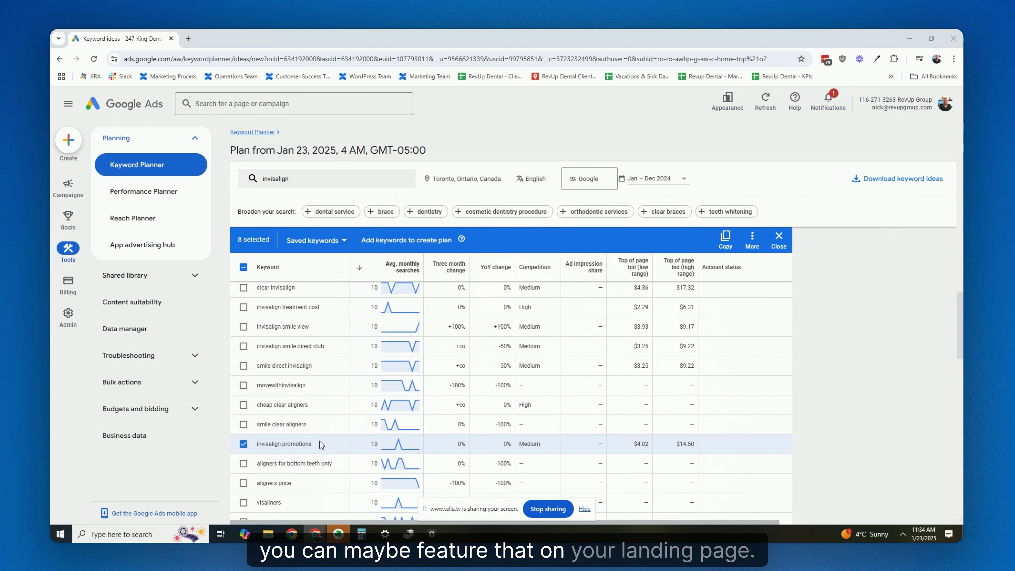
{"action": "scroll", "coordinate": [319, 444], "scroll_direction": "down", "scroll_amount": 1}
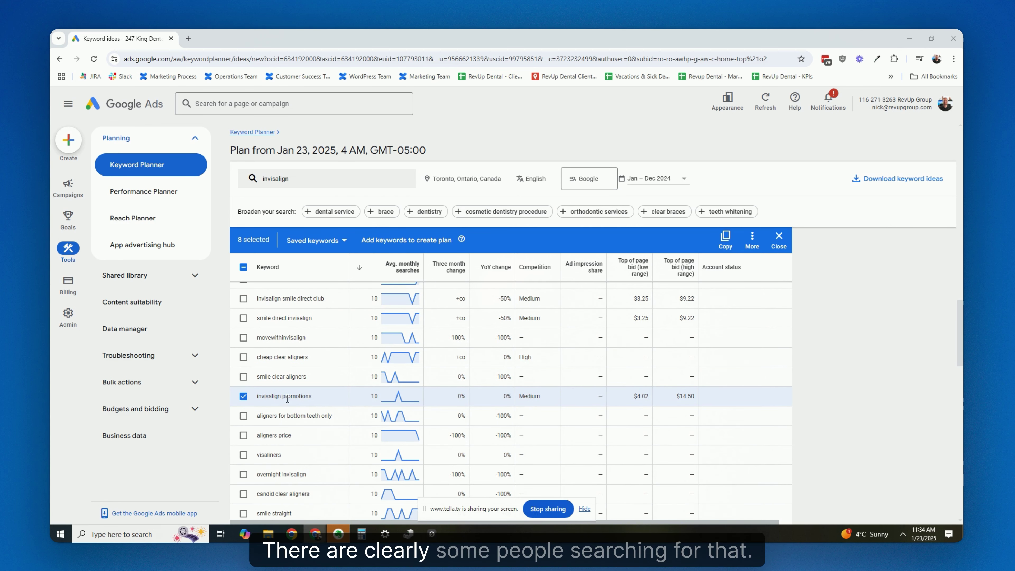
{"action": "scroll", "coordinate": [402, 389], "scroll_direction": "down", "scroll_amount": 3}
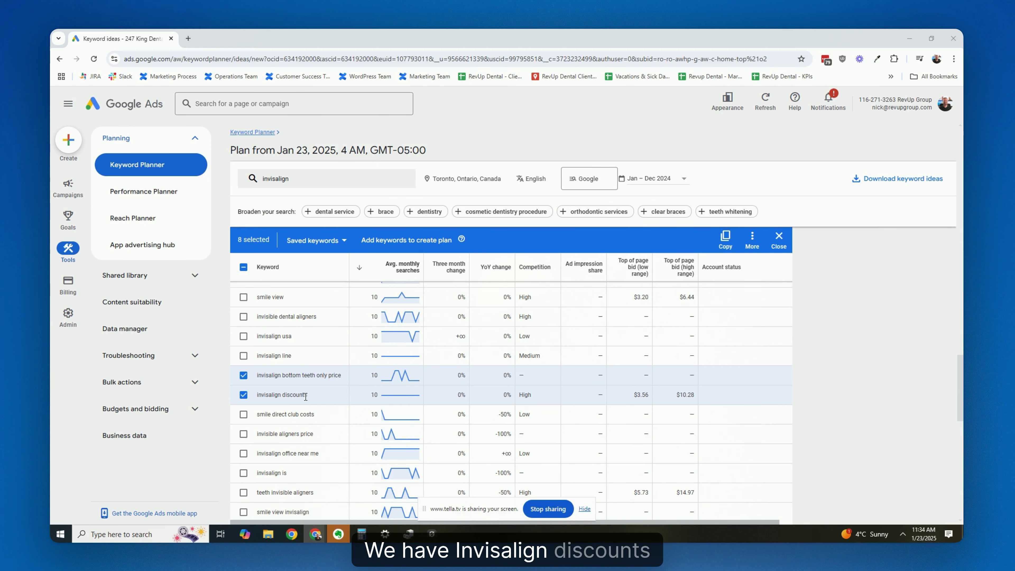
Review the checked bottom-teeth Invisalign keywords and search Google for "can you get invisalign done on only the bottom teeth".
{"action": "scroll", "coordinate": [302, 397], "scroll_direction": "down", "scroll_amount": 5}
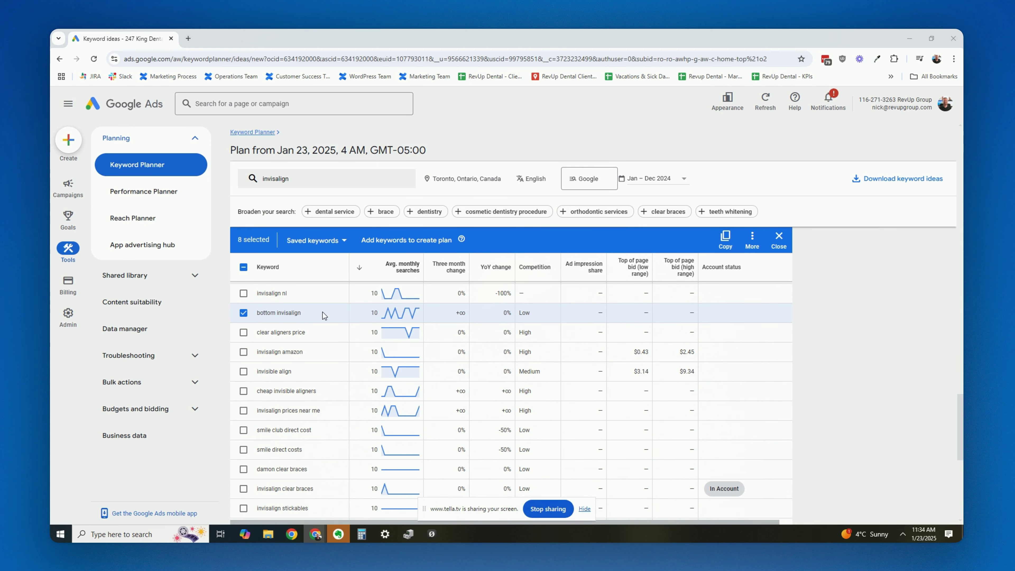
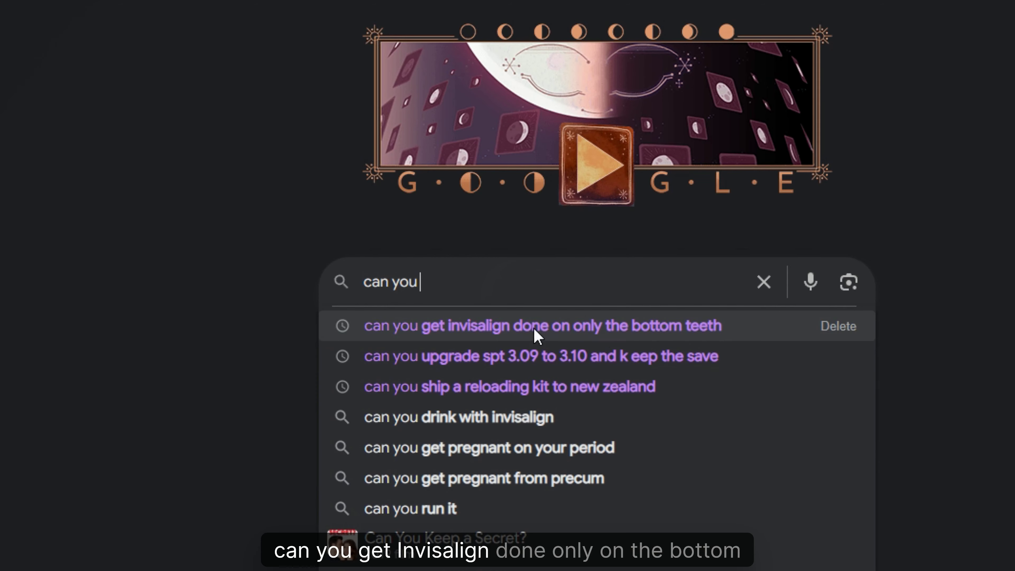
{"action": "left_click", "coordinate": [603, 338]}
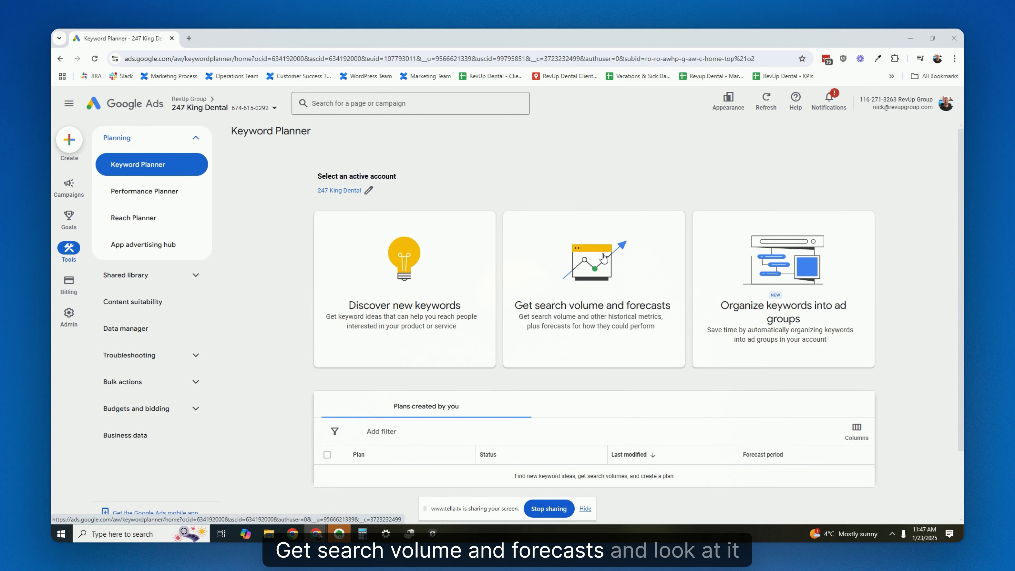
Get search volume and forecasts for the keyword "invisalign" and view its search and bid figures.
{"action": "left_click", "coordinate": [603, 258]}
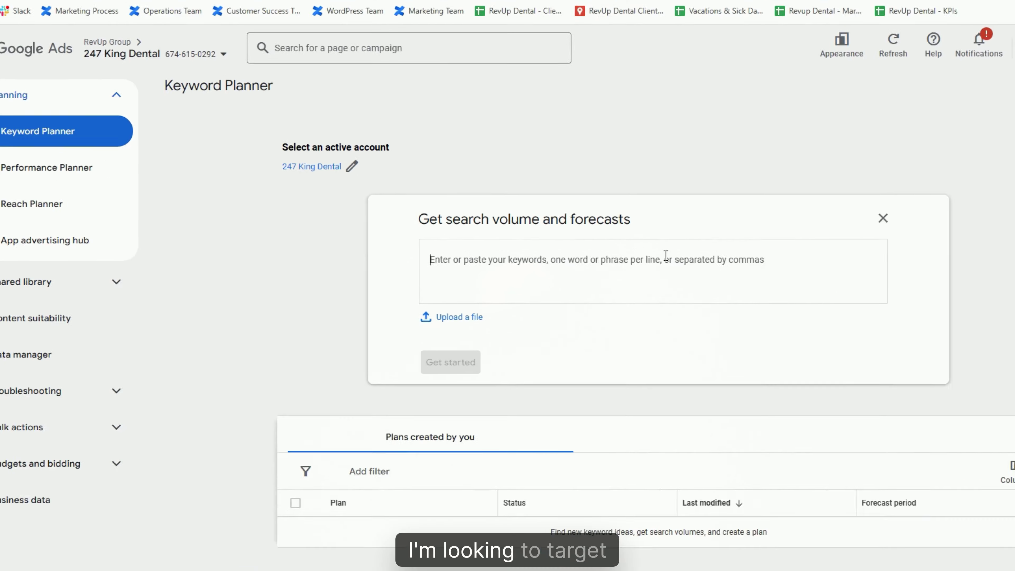
{"action": "type", "text": "invisalign"}
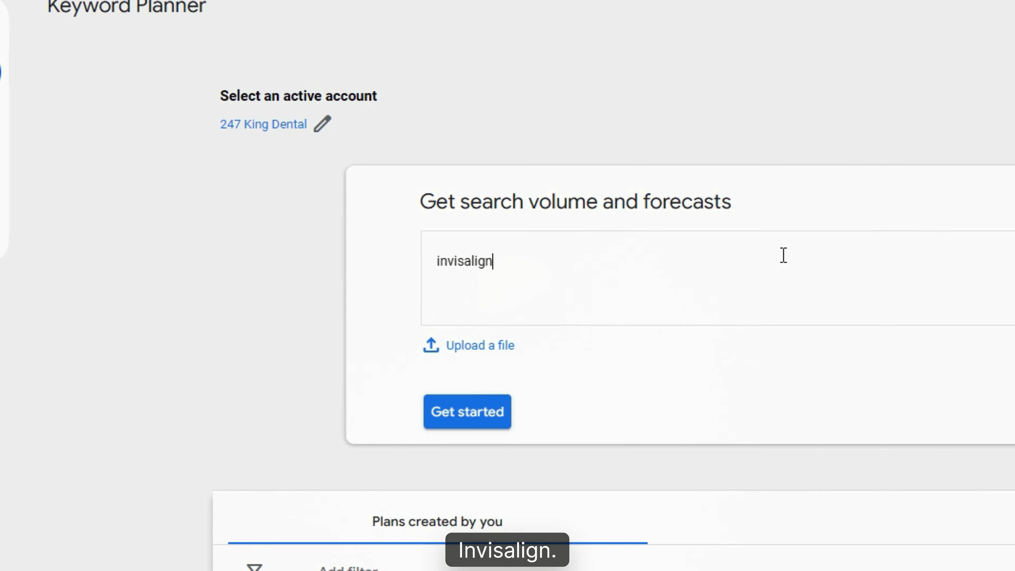
{"action": "left_click", "coordinate": [475, 419]}
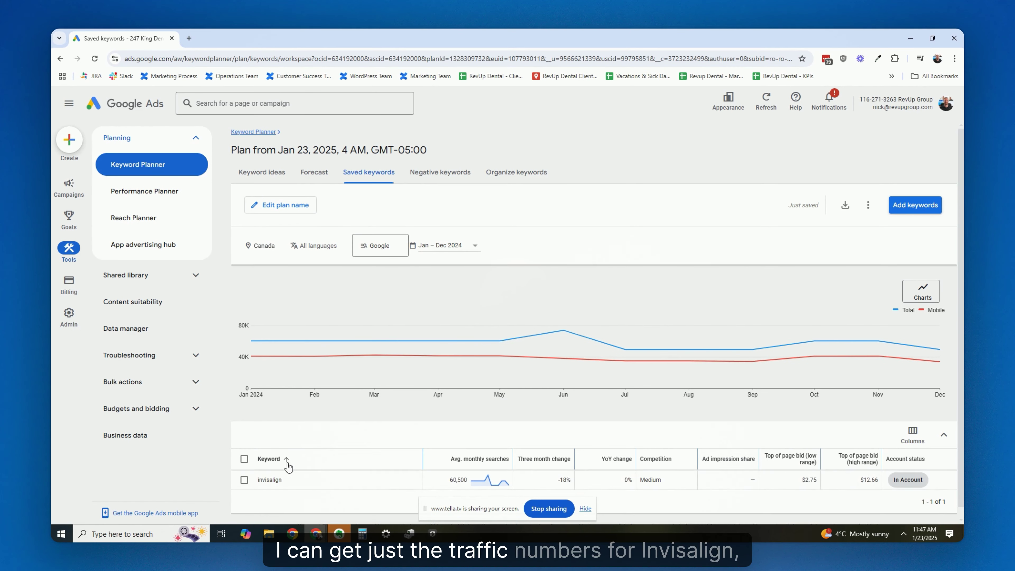
{"action": "scroll", "coordinate": [831, 475], "scroll_direction": "down", "scroll_amount": 1}
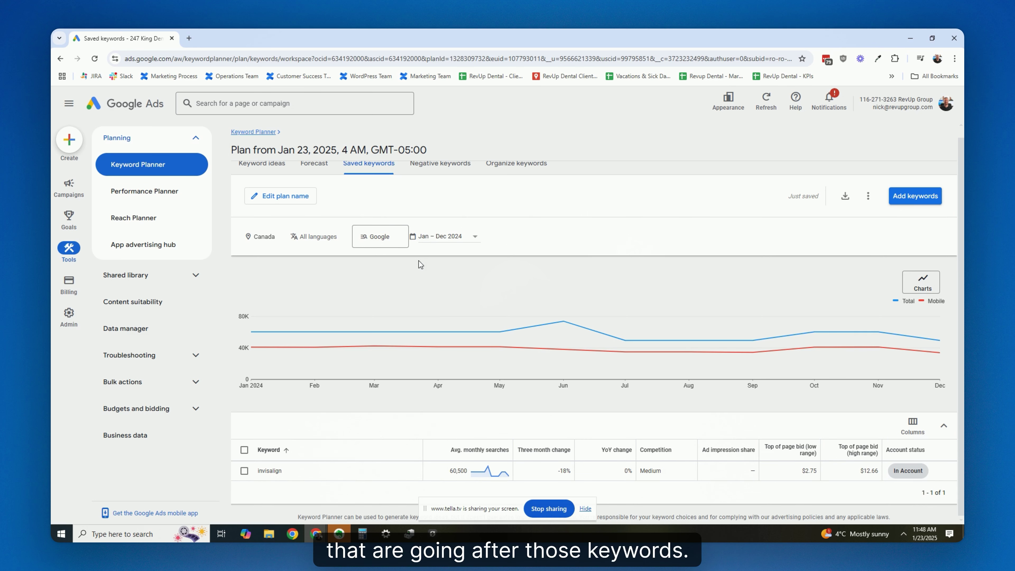
Change the plan's target location from Canada to Toronto, Ontario, Canada, and review the "invisalign" figures for the city.
{"action": "left_click", "coordinate": [253, 240]}
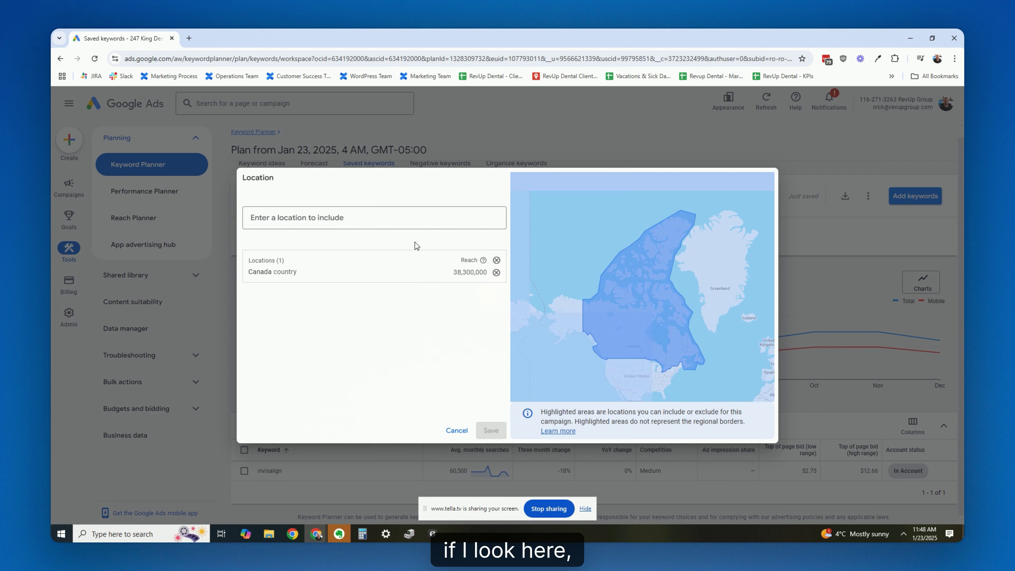
{"action": "left_click", "coordinate": [351, 218]}
{"action": "type", "text": "toronto"}
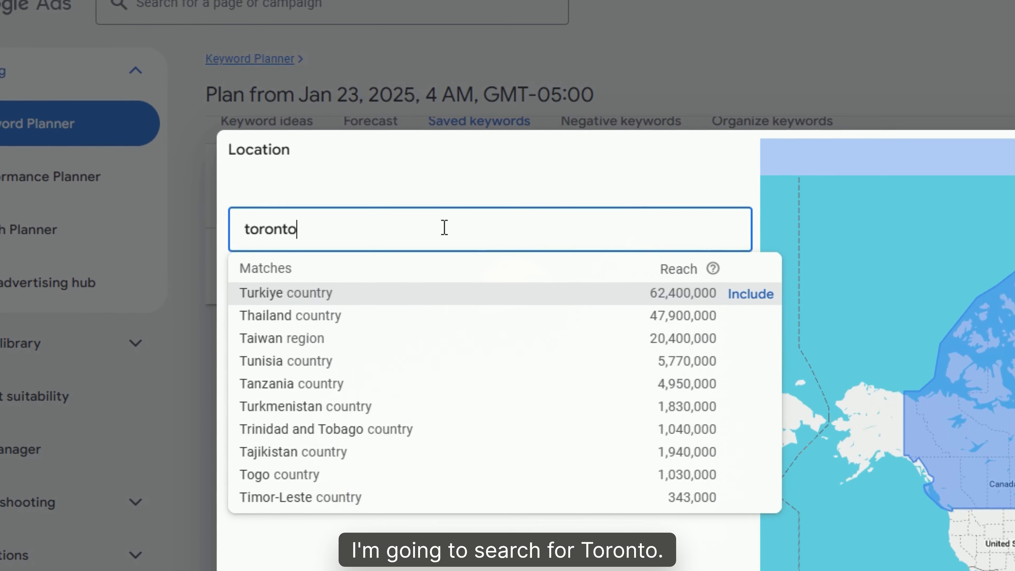
{"action": "left_click", "coordinate": [713, 293]}
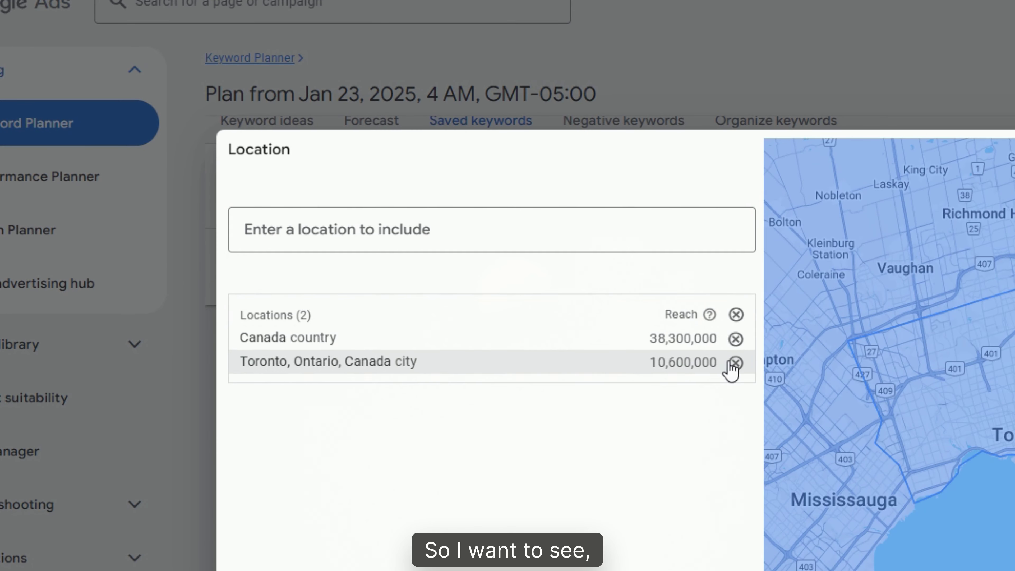
{"action": "left_click", "coordinate": [736, 338]}
{"action": "left_click", "coordinate": [523, 462]}
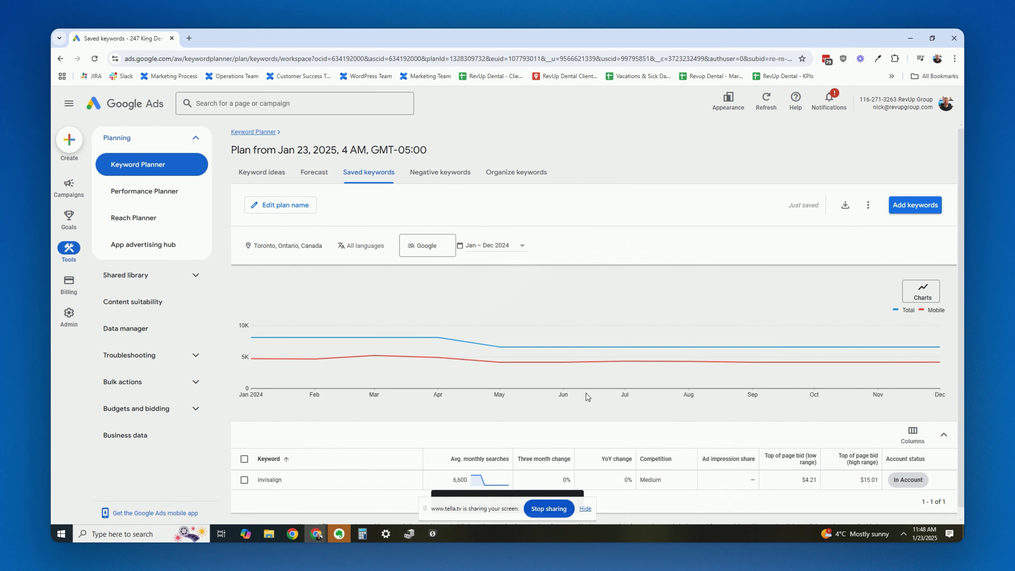
{"action": "scroll", "coordinate": [679, 372], "scroll_direction": "down", "scroll_amount": 1}
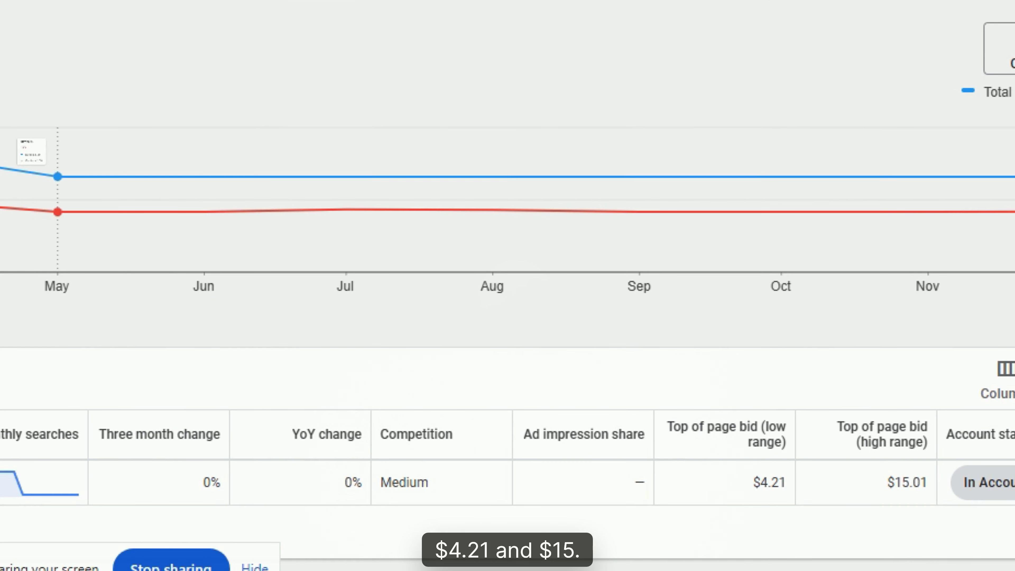
Replace Toronto with the city of Mississauga, Ontario, Canada as the plan's location and review the "invisalign" figures there.
{"action": "left_click", "coordinate": [229, 213]}
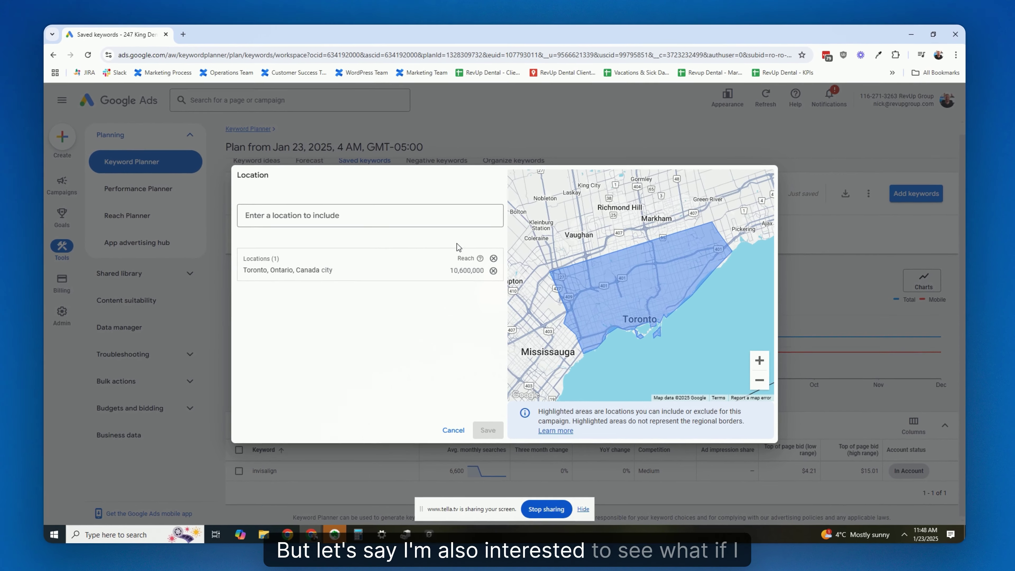
{"action": "left_click_drag", "start_coordinate": [531, 352], "coordinate": [664, 257]}
{"action": "left_click", "coordinate": [311, 217]}
{"action": "type", "text": "mississauga"}
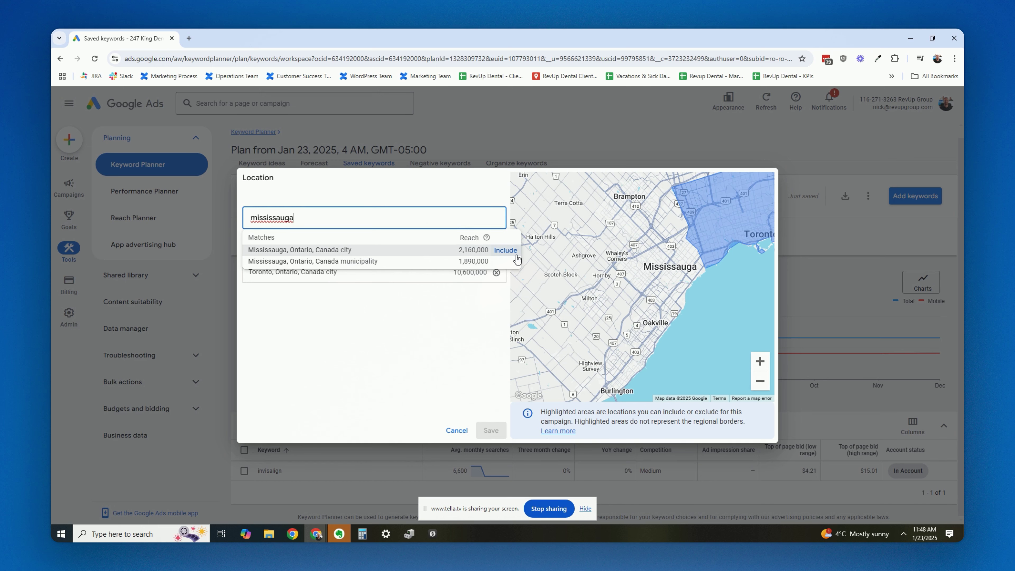
{"action": "left_click", "coordinate": [505, 250]}
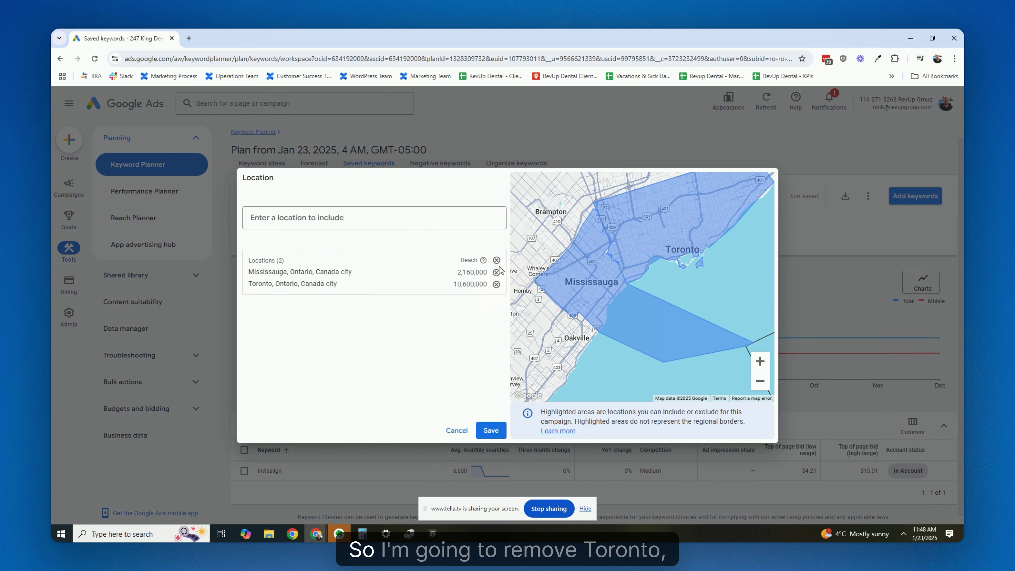
{"action": "left_click", "coordinate": [496, 285]}
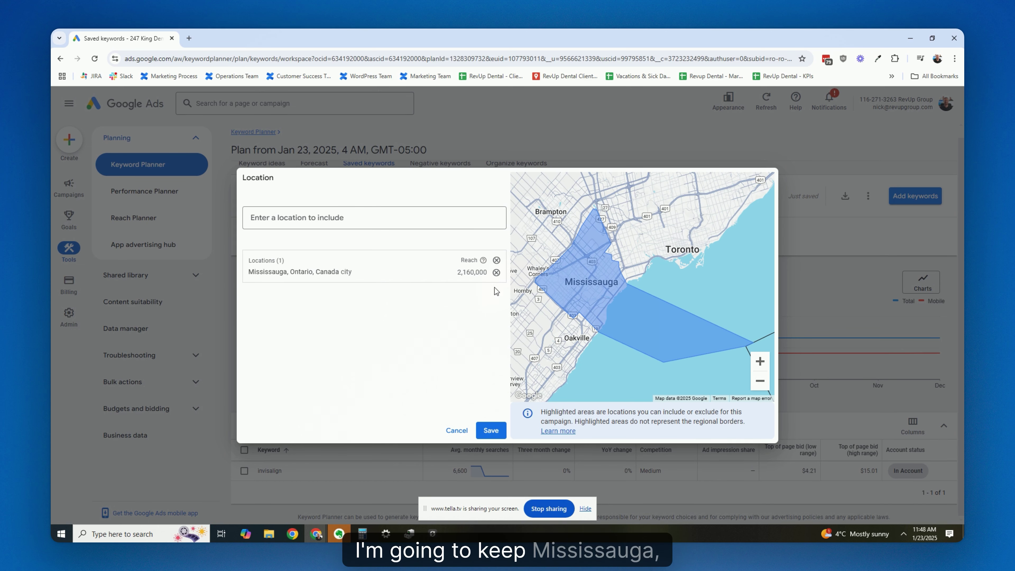
{"action": "left_click", "coordinate": [491, 431]}
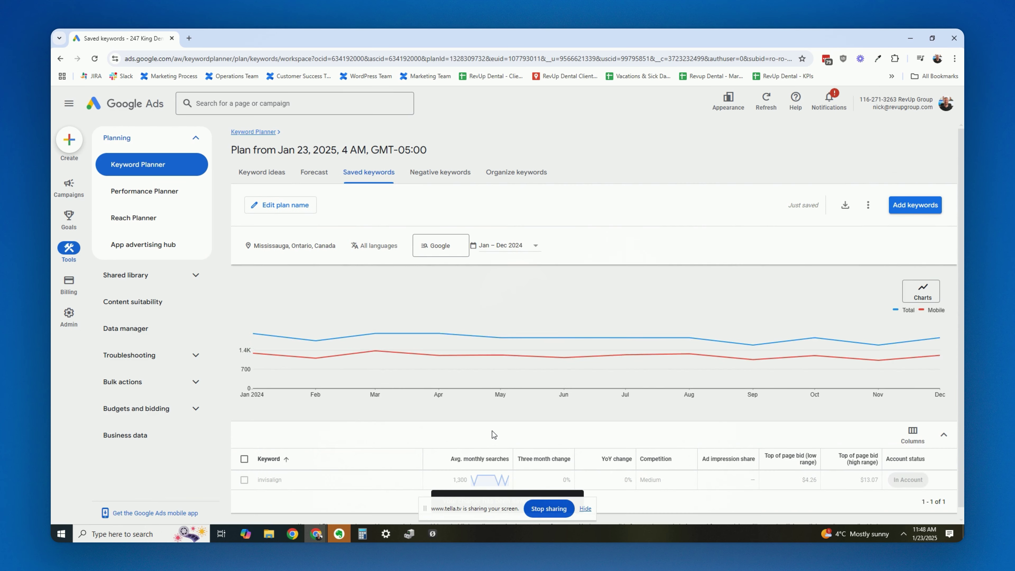
{"action": "scroll", "coordinate": [893, 439], "scroll_direction": "down", "scroll_amount": 1}
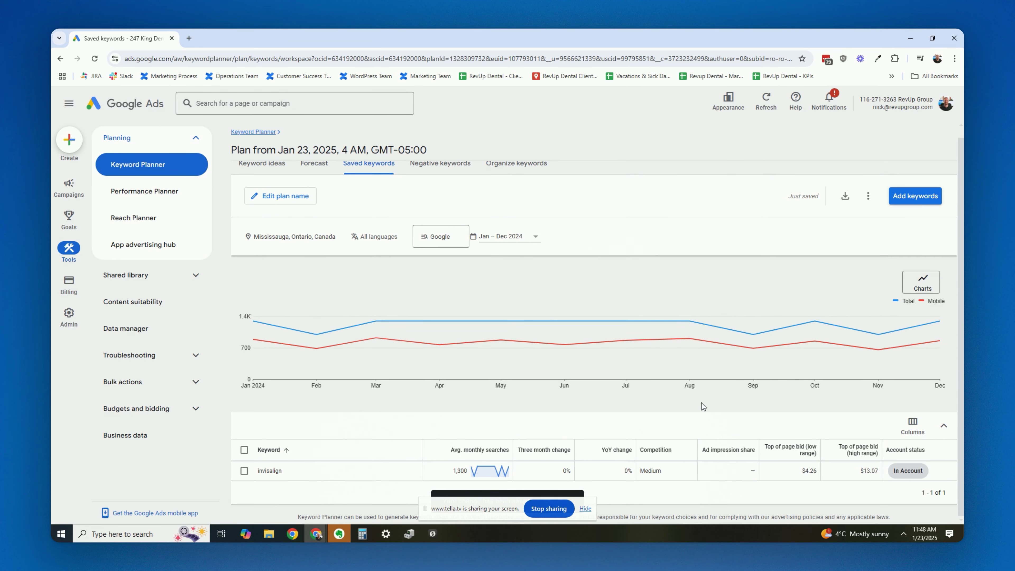
Replace Mississauga with the city of Oakville, Ontario, Canada as the plan's target location.
{"action": "left_click", "coordinate": [305, 239]}
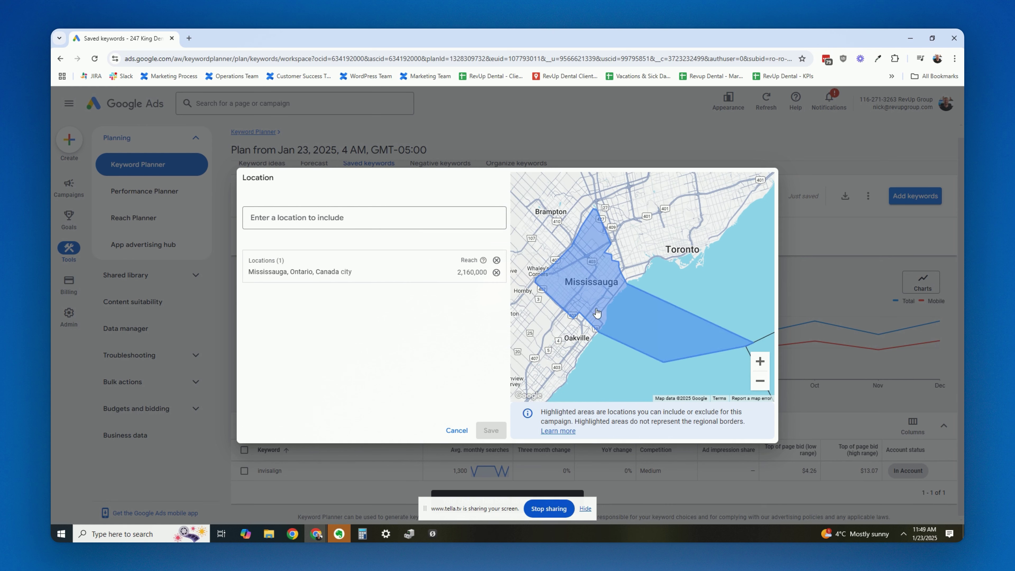
{"action": "left_click", "coordinate": [331, 219]}
{"action": "type", "text": "oakville"}
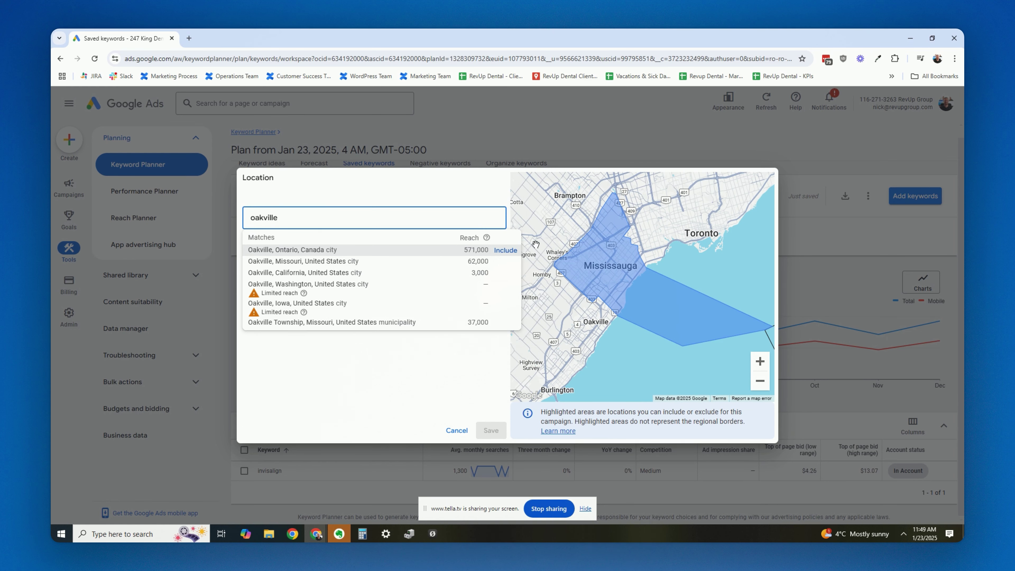
{"action": "left_click", "coordinate": [518, 252]}
{"action": "left_click", "coordinate": [496, 273]}
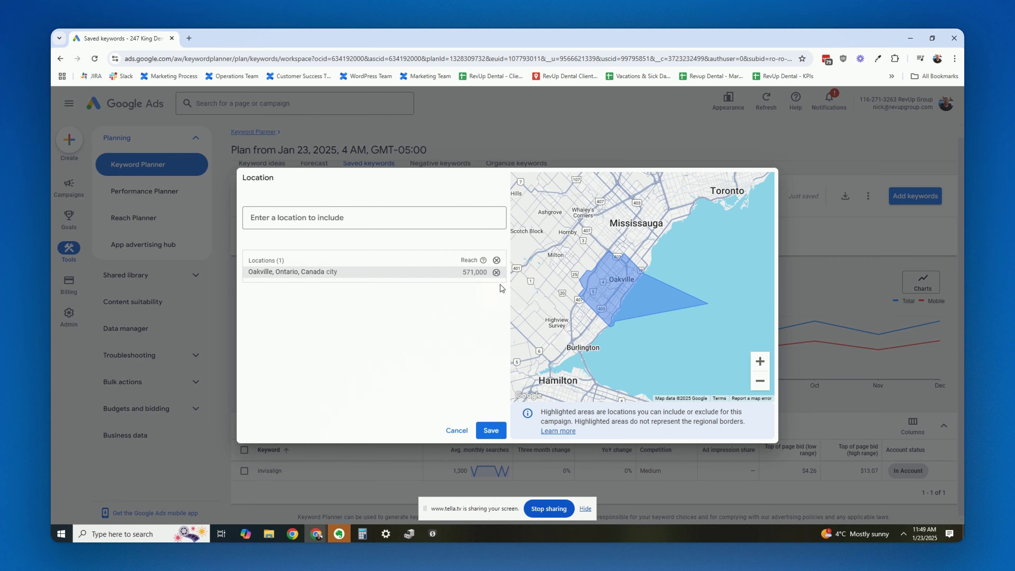
{"action": "left_click", "coordinate": [491, 431]}
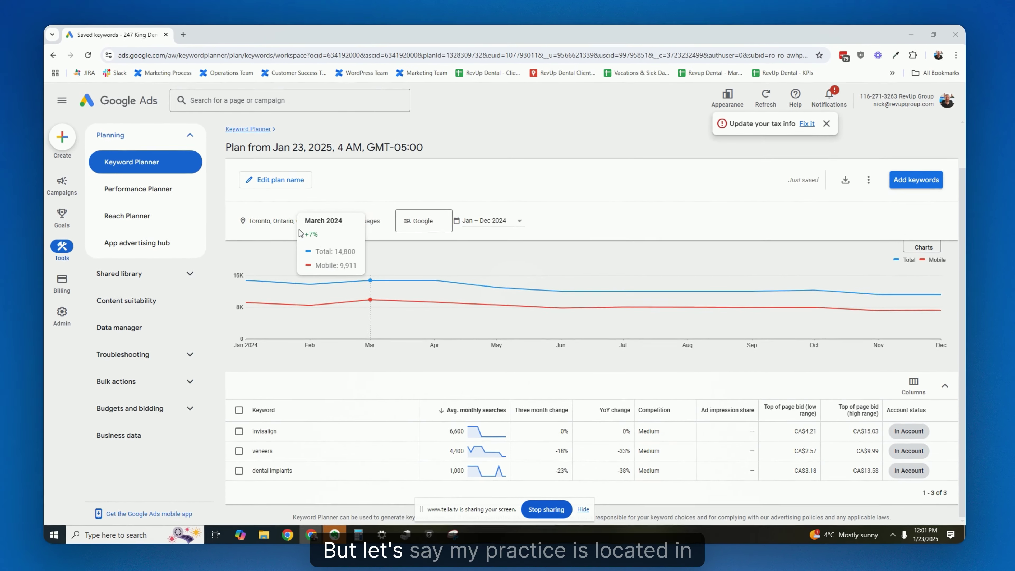
Retarget the three-keyword plan from Toronto to Oshawa, Ontario, Canada, and place the Snipping Tool screenshot of Toronto's stats above the table for comparison.
{"action": "left_click", "coordinate": [281, 223]}
{"action": "left_click_drag", "start_coordinate": [683, 293], "coordinate": [514, 370]}
{"action": "left_click", "coordinate": [346, 216]}
{"action": "type", "text": "oshawa"}
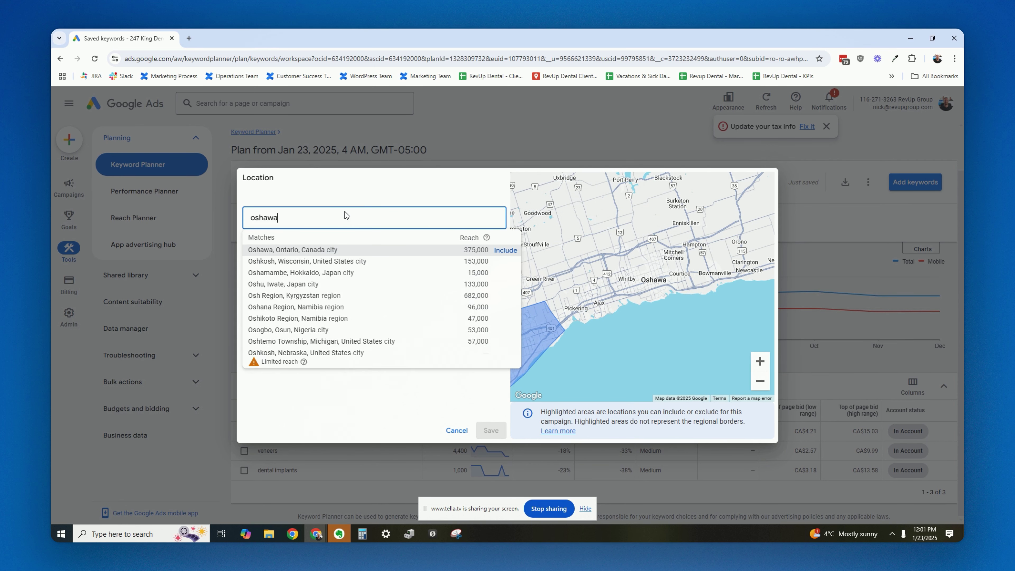
{"action": "left_click", "coordinate": [505, 251]}
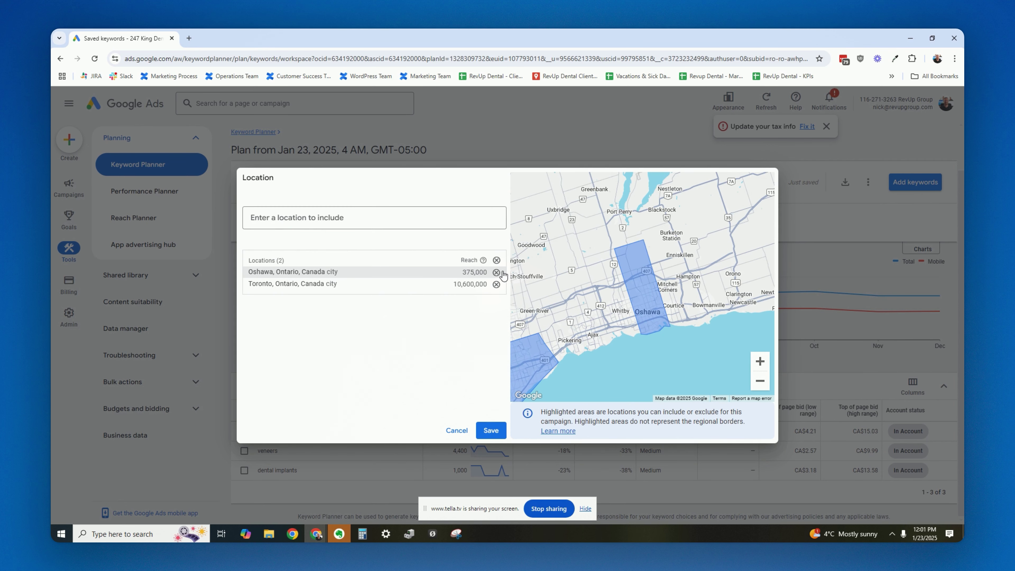
{"action": "left_click", "coordinate": [497, 284]}
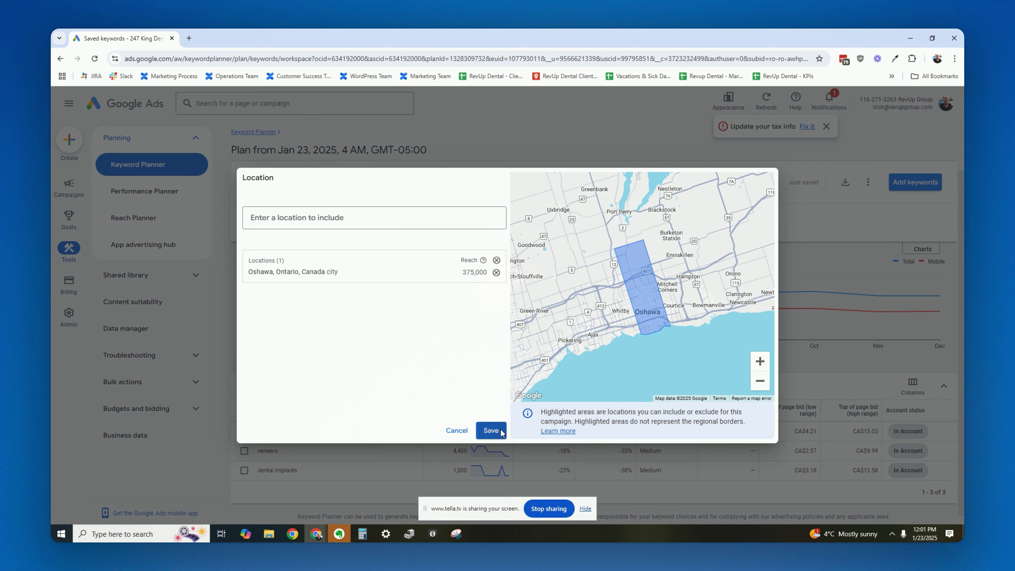
{"action": "left_click", "coordinate": [491, 430]}
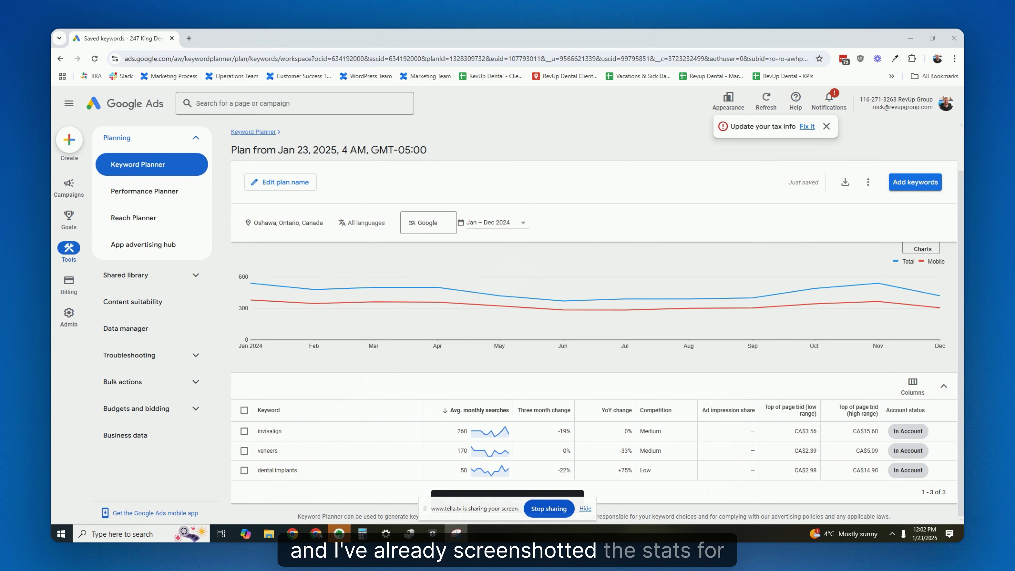
{"action": "left_click_drag", "start_coordinate": [53, 163], "coordinate": [669, 125]}
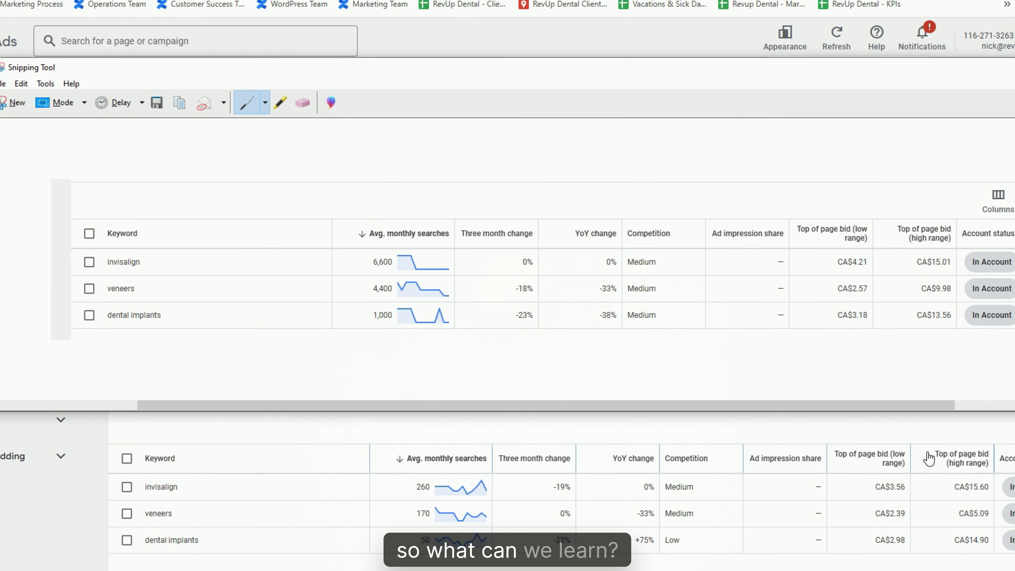